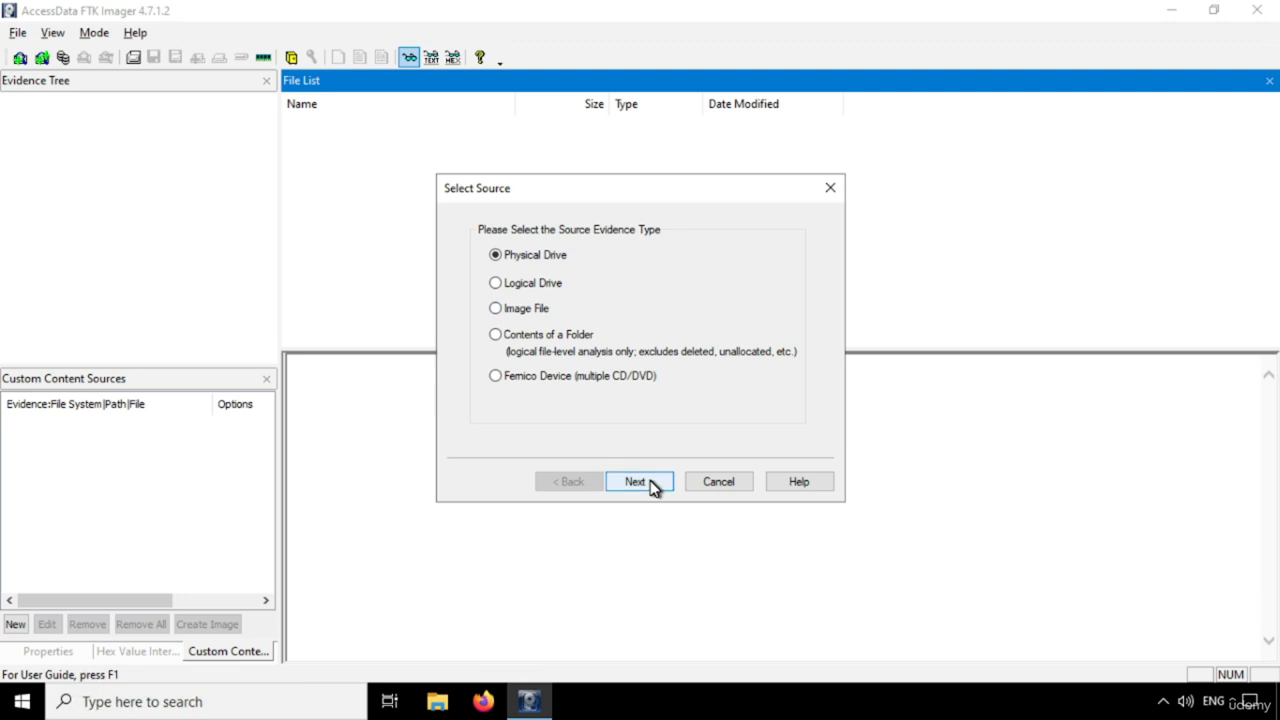
Choose Physical Drive as the source evidence type and select PHYSICALDRIVE0 as the drive to image
click(652, 483)
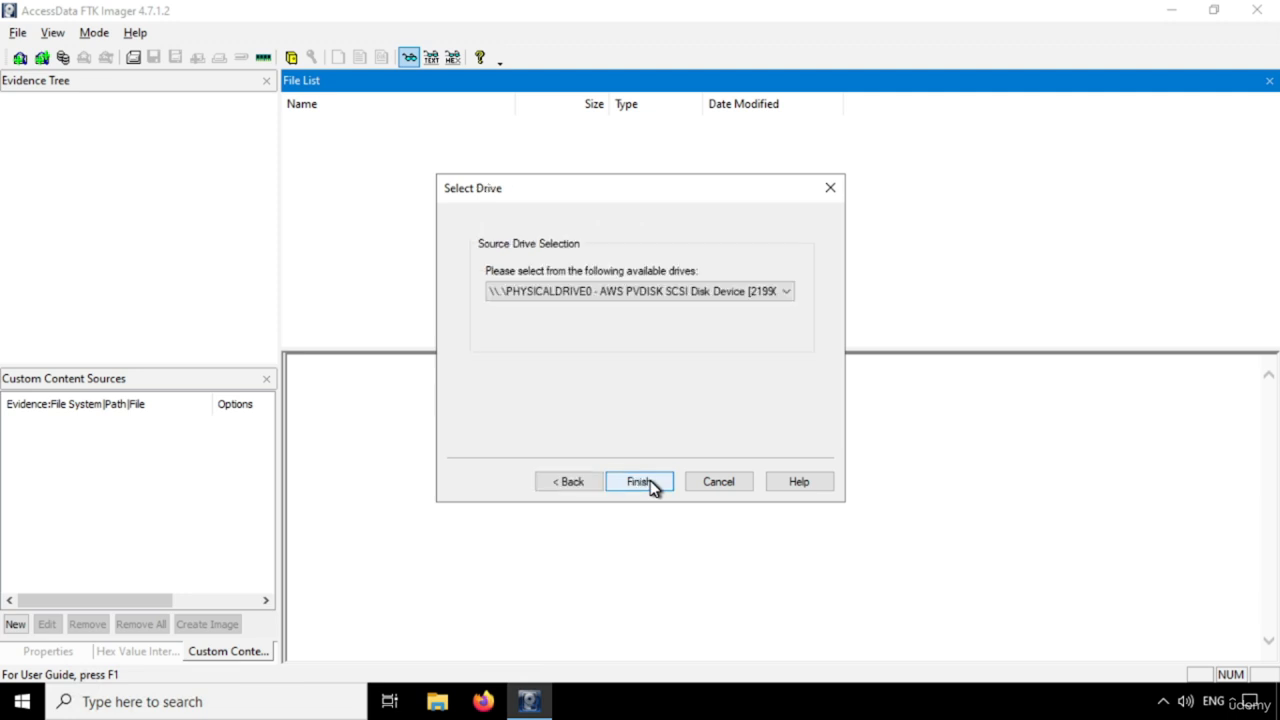
click(788, 293)
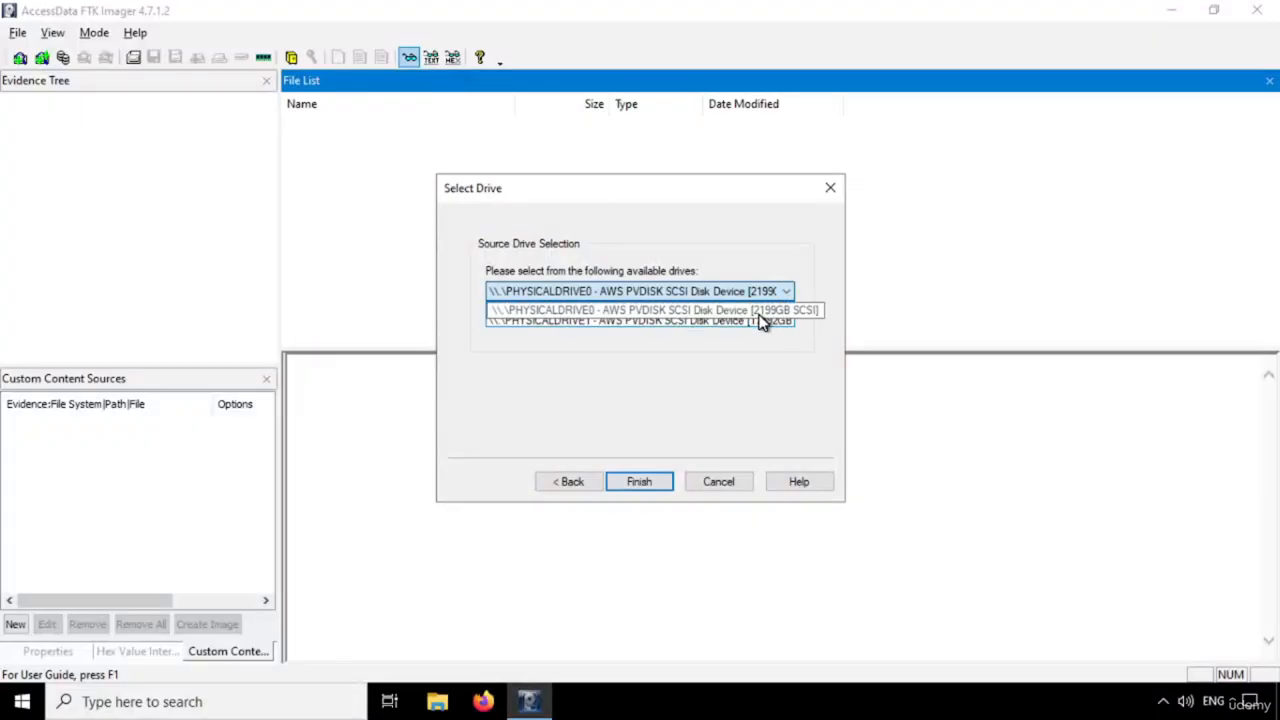
click(750, 310)
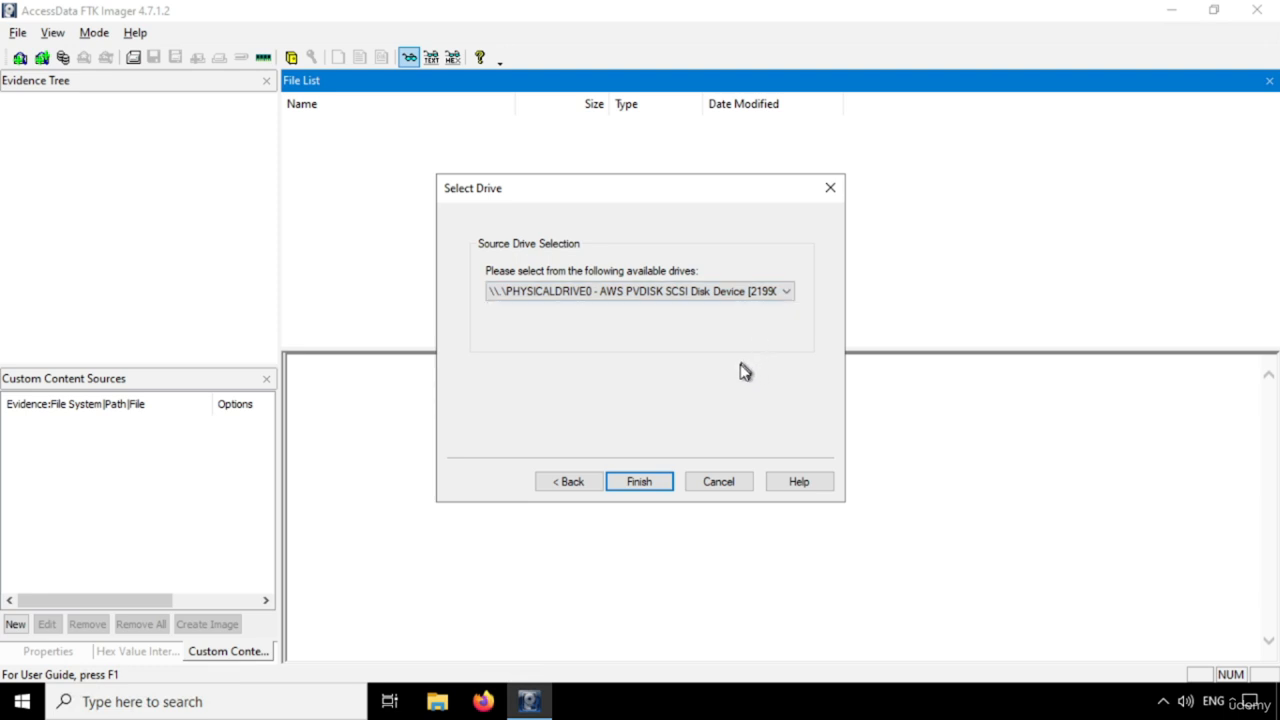
click(640, 481)
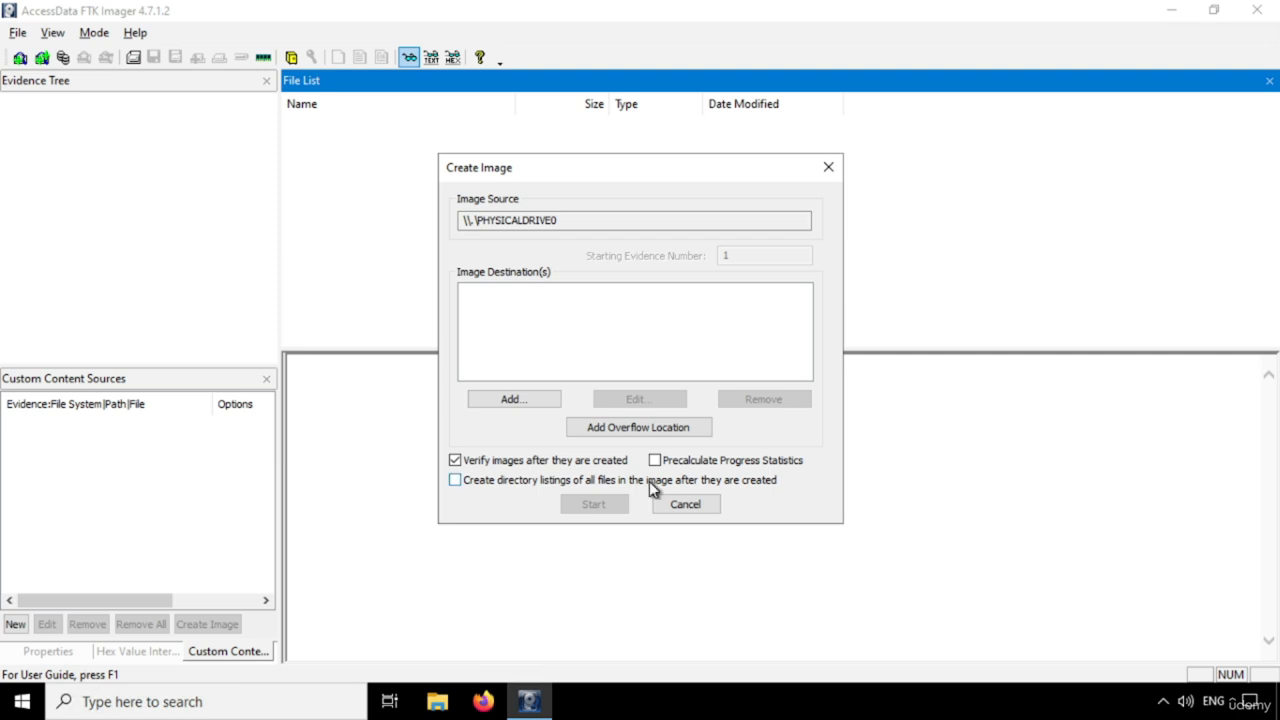
Add an image destination and choose E01 as the destination image type
click(527, 401)
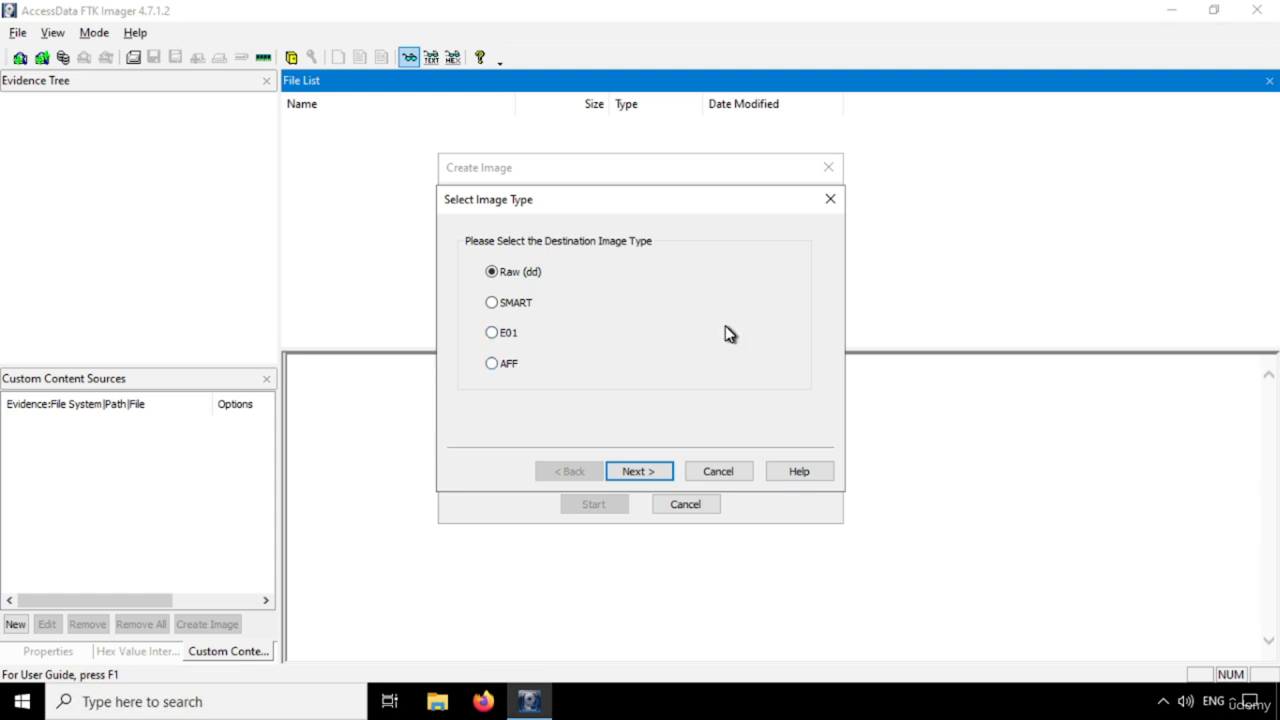
click(522, 304)
key(Down)
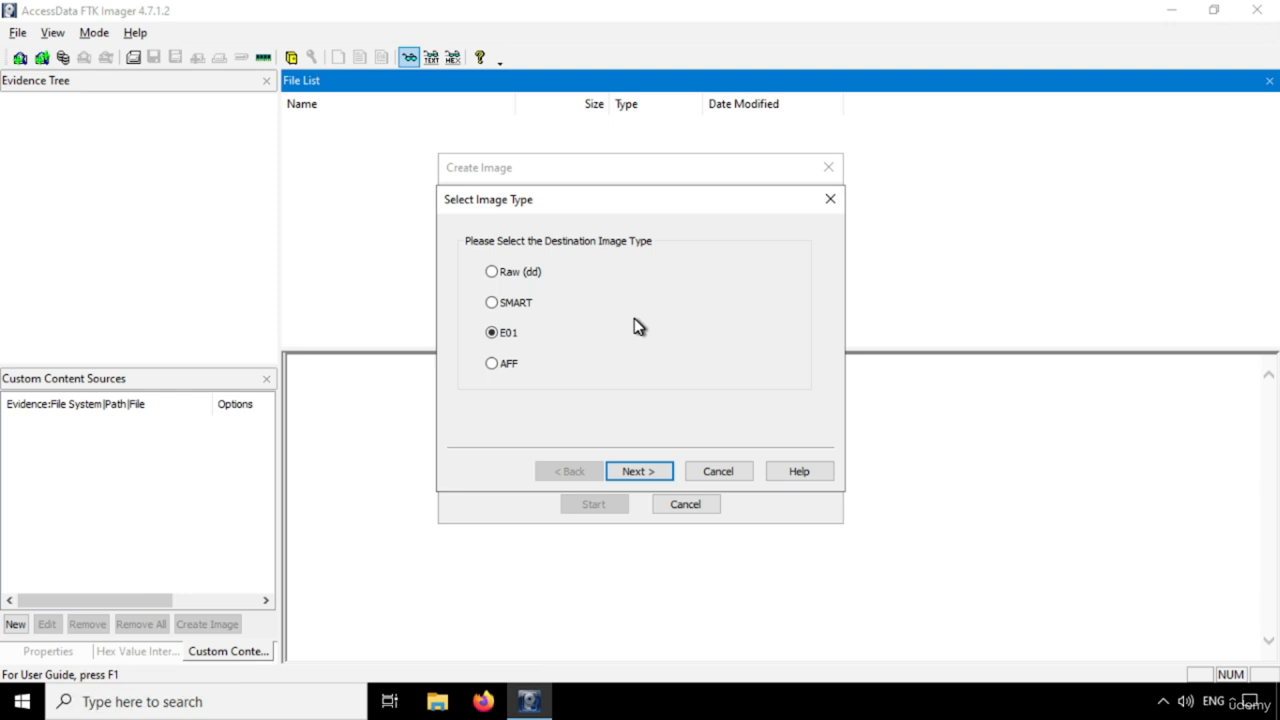
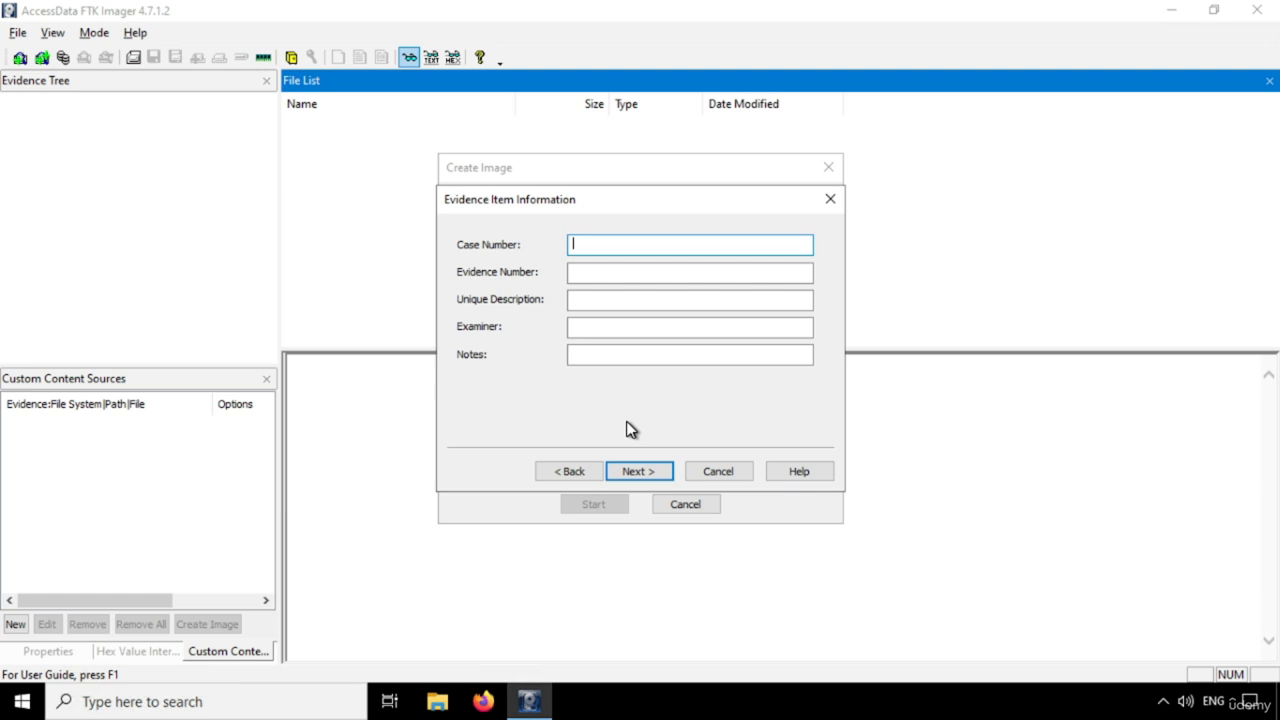
Enter 0112023 as the case number and 012023 as the evidence number
text(0112023)
key(Tab)
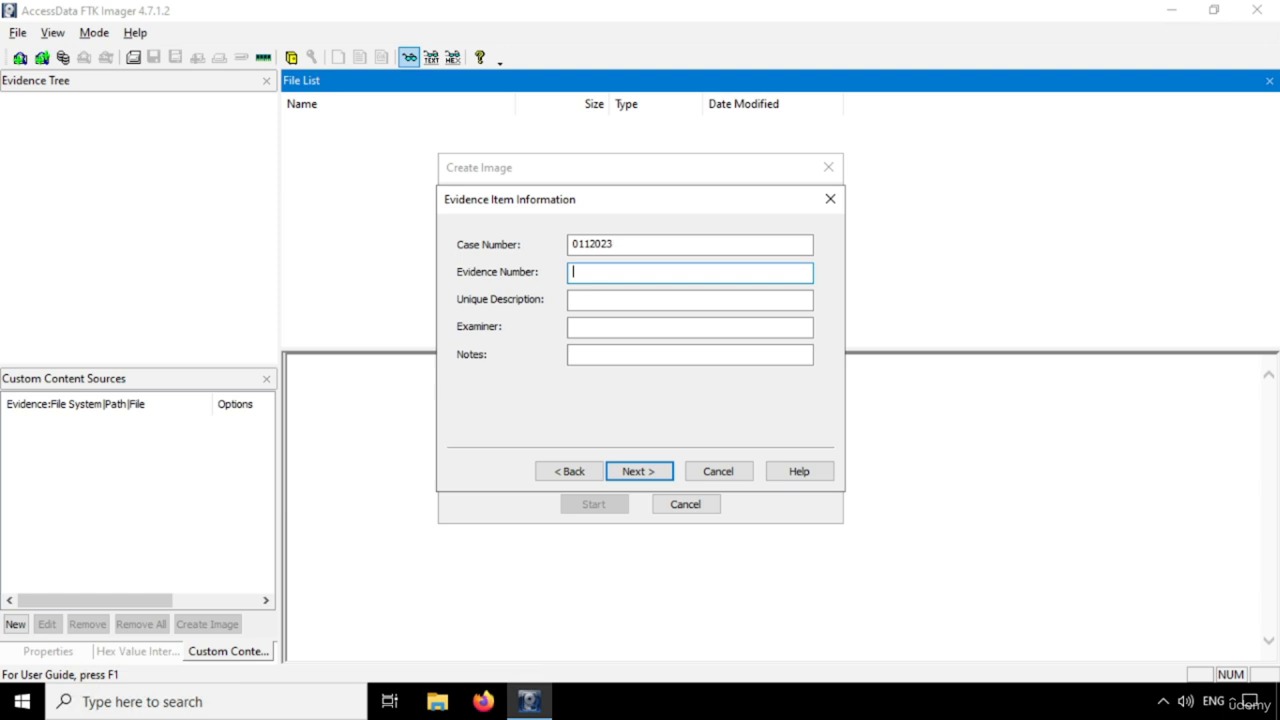
text(012023)
key(Tab)
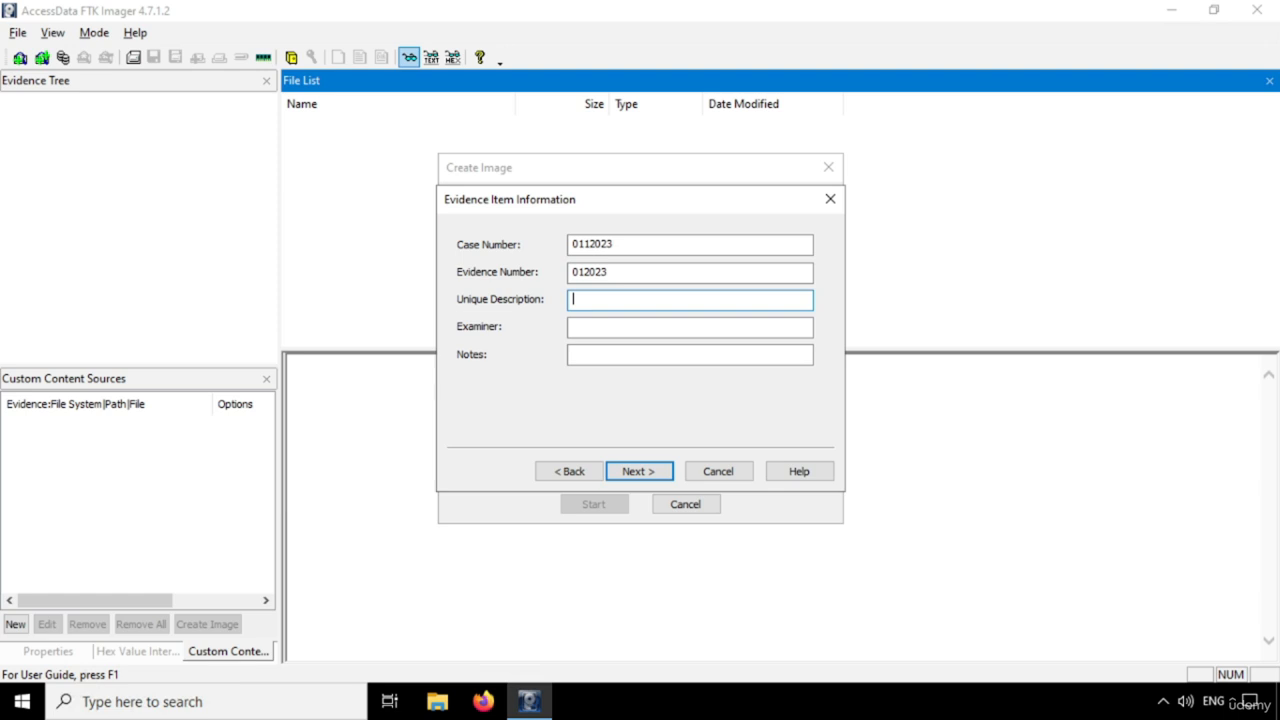
Enter the description Suspect Machine Imaging, fill in the examiner's initials, and continue to the destination step
text(Suspect Machine Imagin)
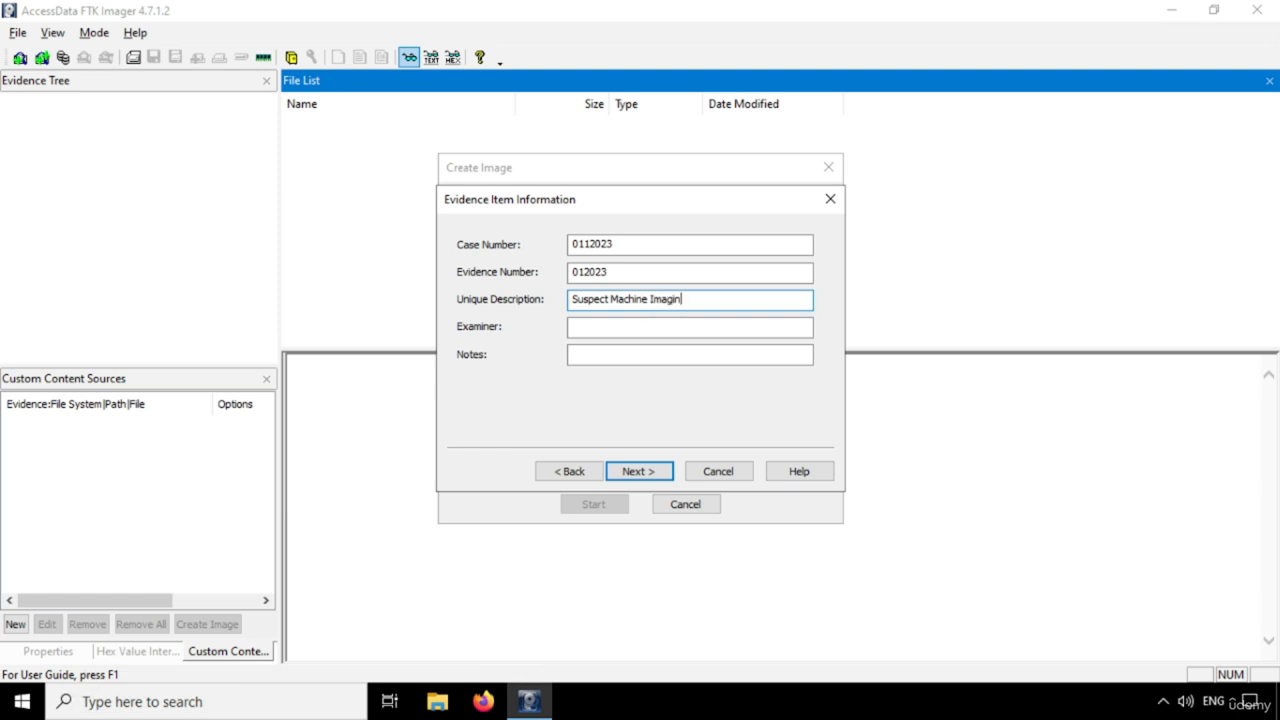
text(g)
key(Tab)
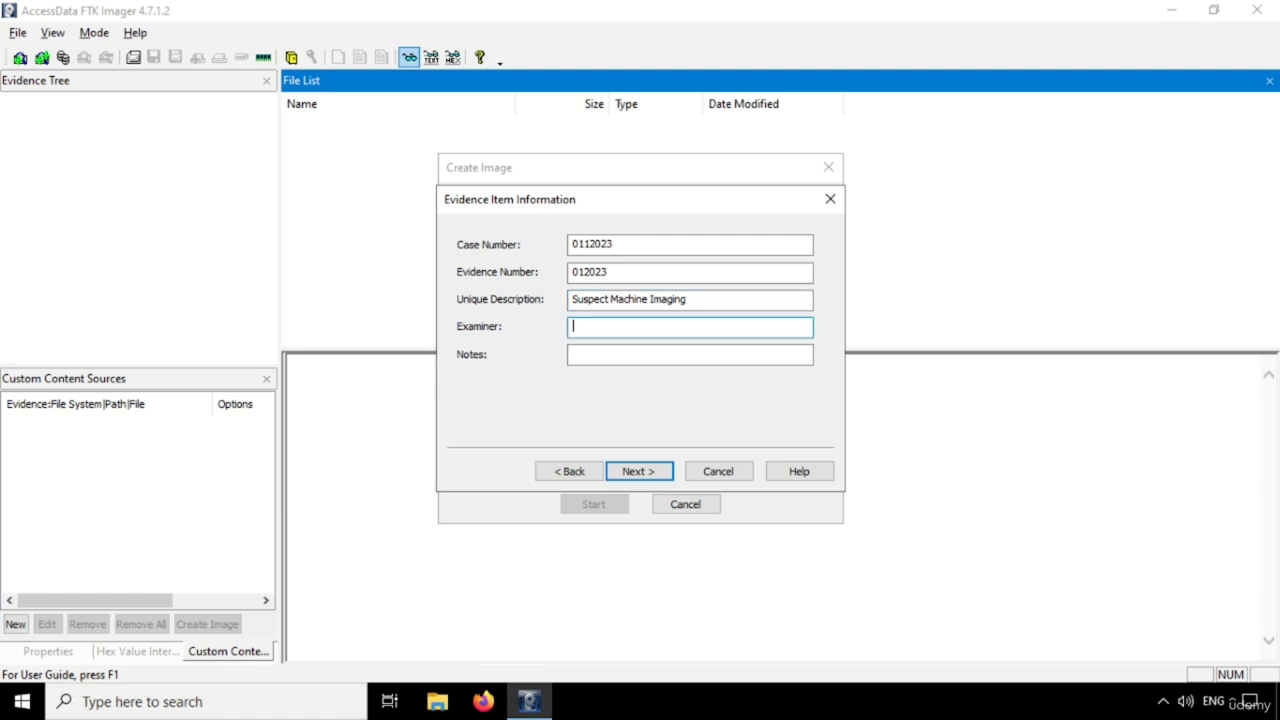
text(AK)
click(640, 474)
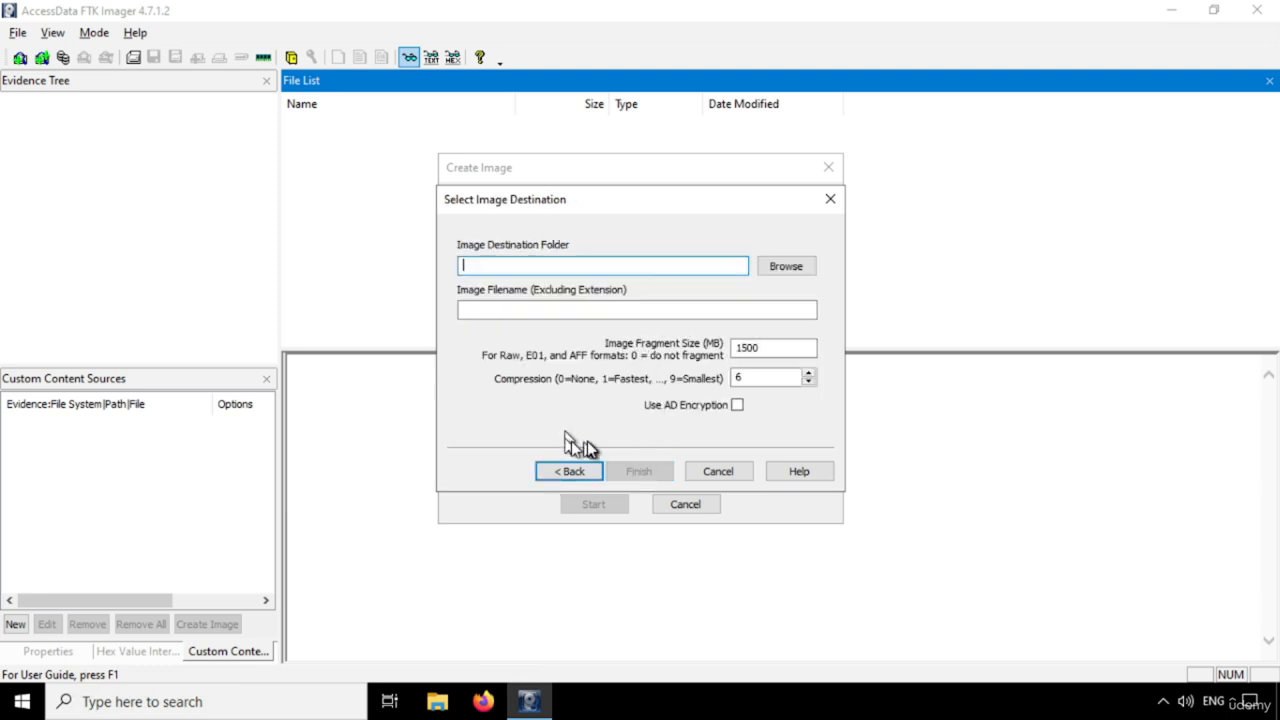
Browse for the destination folder and open the Investigation folder on the One Touch (E:) drive
click(790, 268)
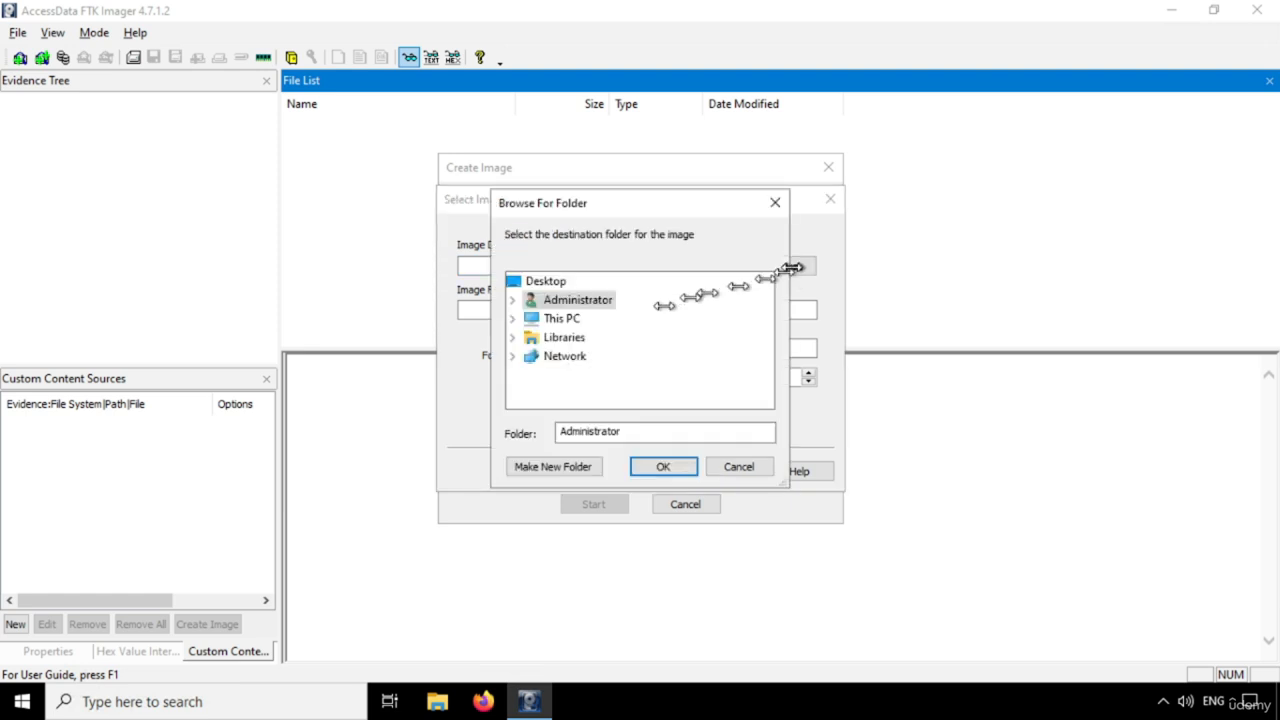
double_click(567, 320)
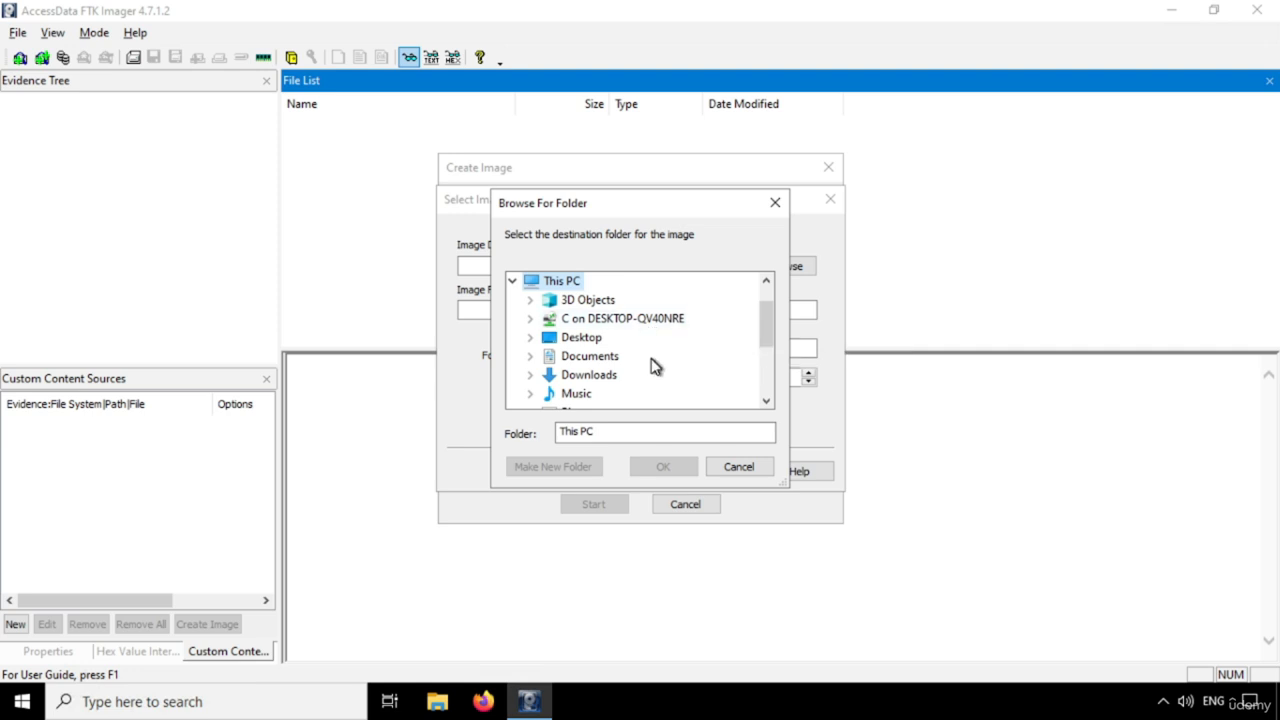
scroll(651, 366, down, 3)
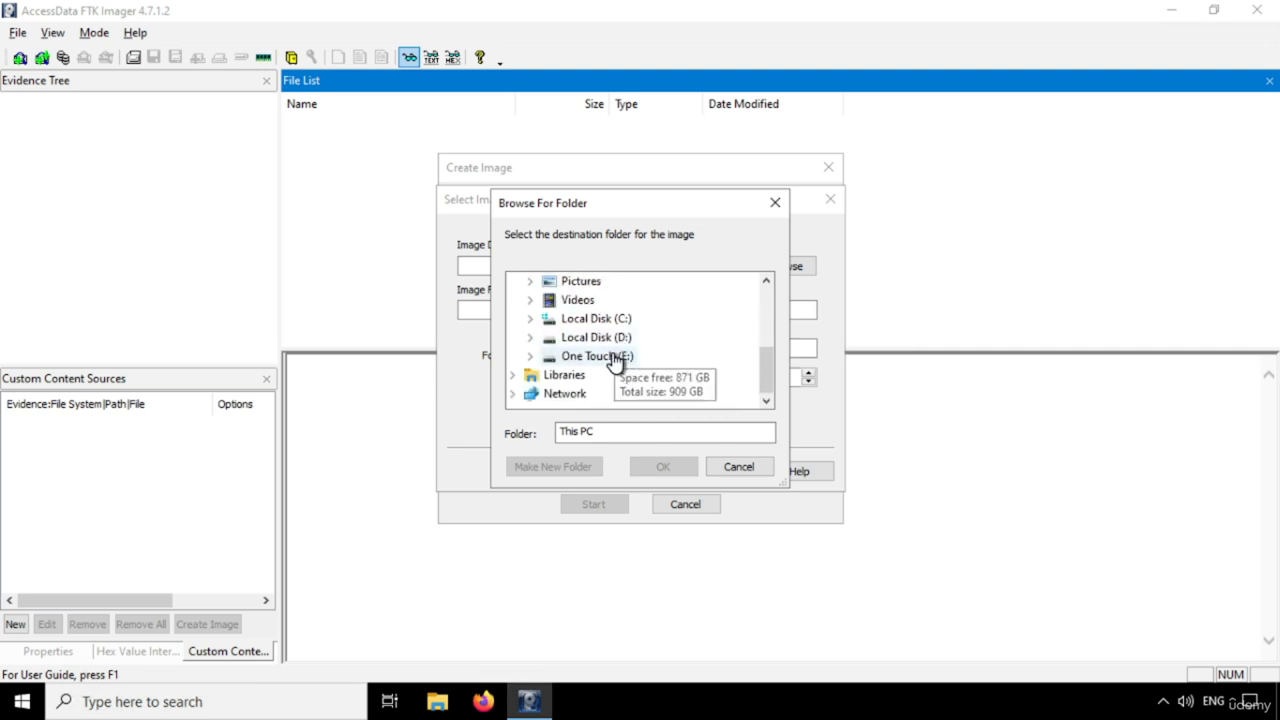
double_click(622, 356)
scroll(665, 358, down, 1)
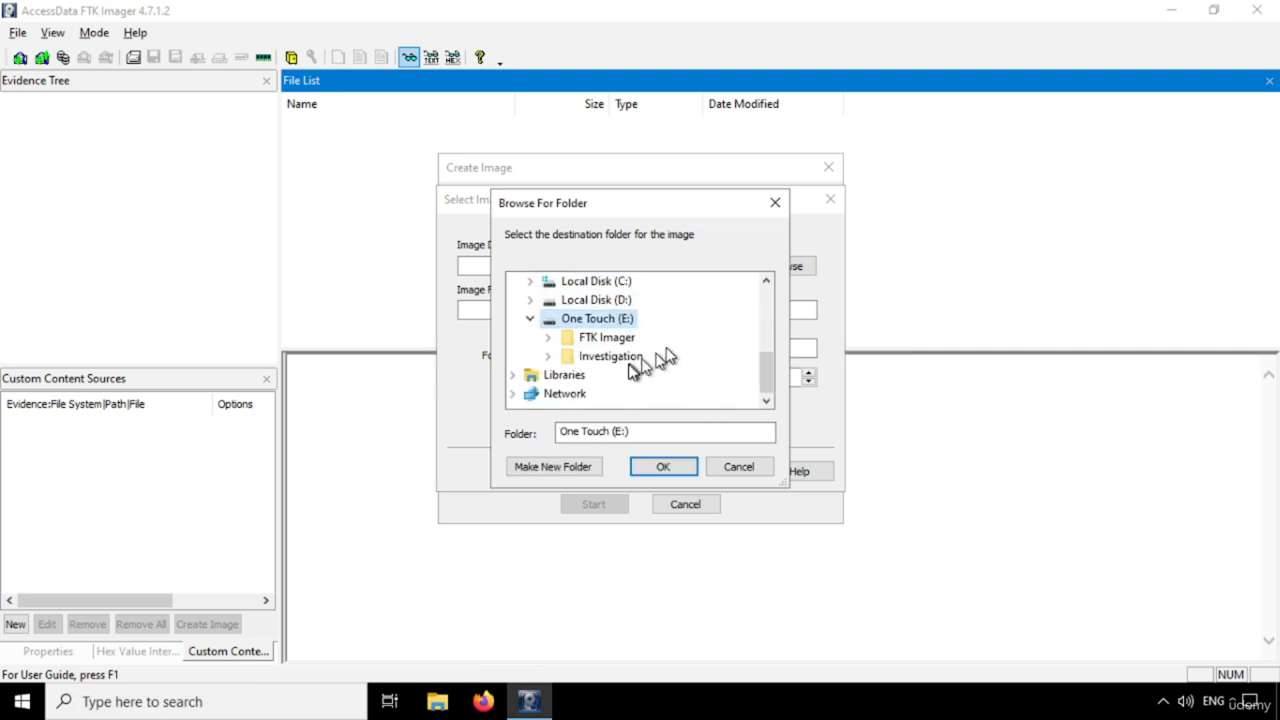
double_click(630, 358)
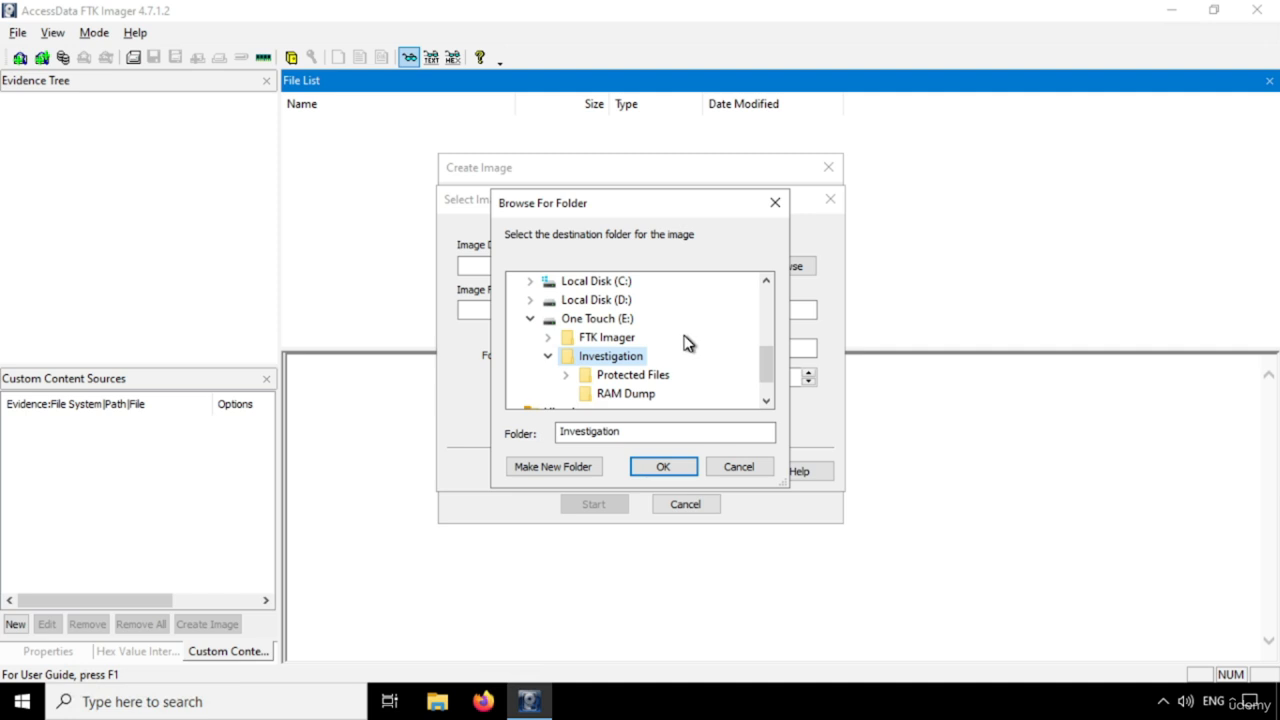
Create a new folder named SuspectMachineImaging inside Investigation and choose it as the destination folder
scroll(686, 343, down, 1)
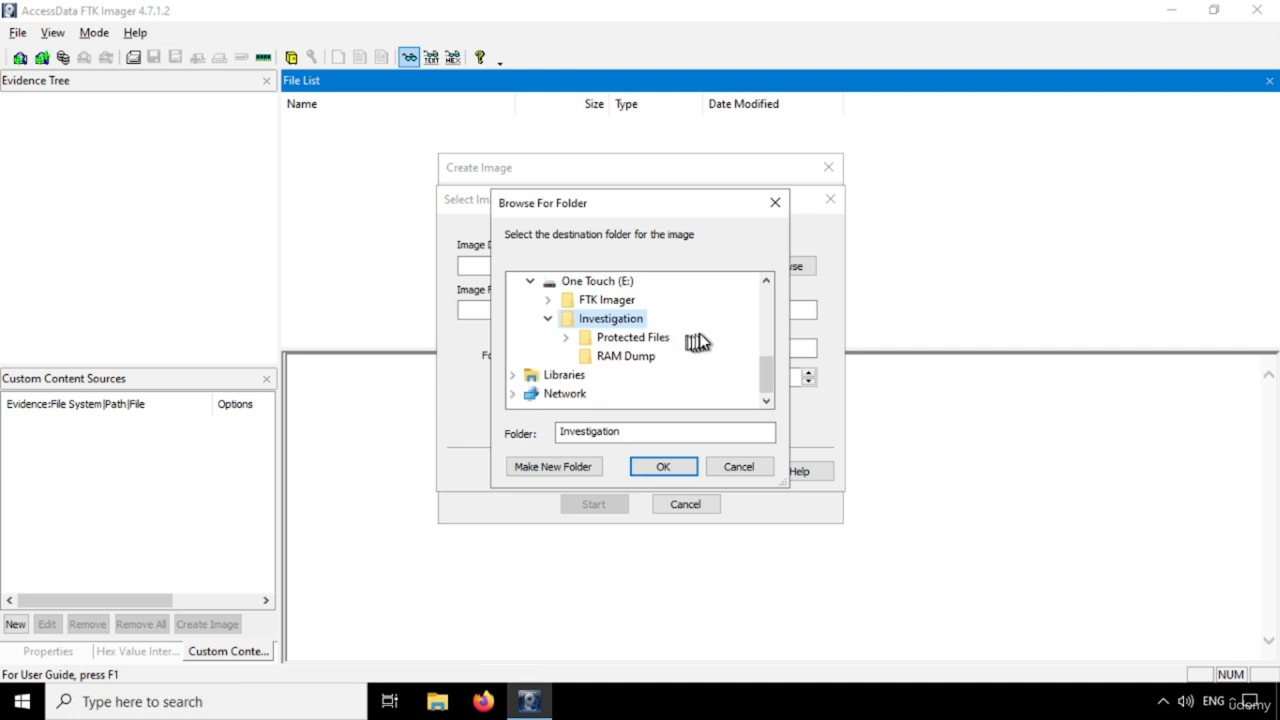
click(569, 467)
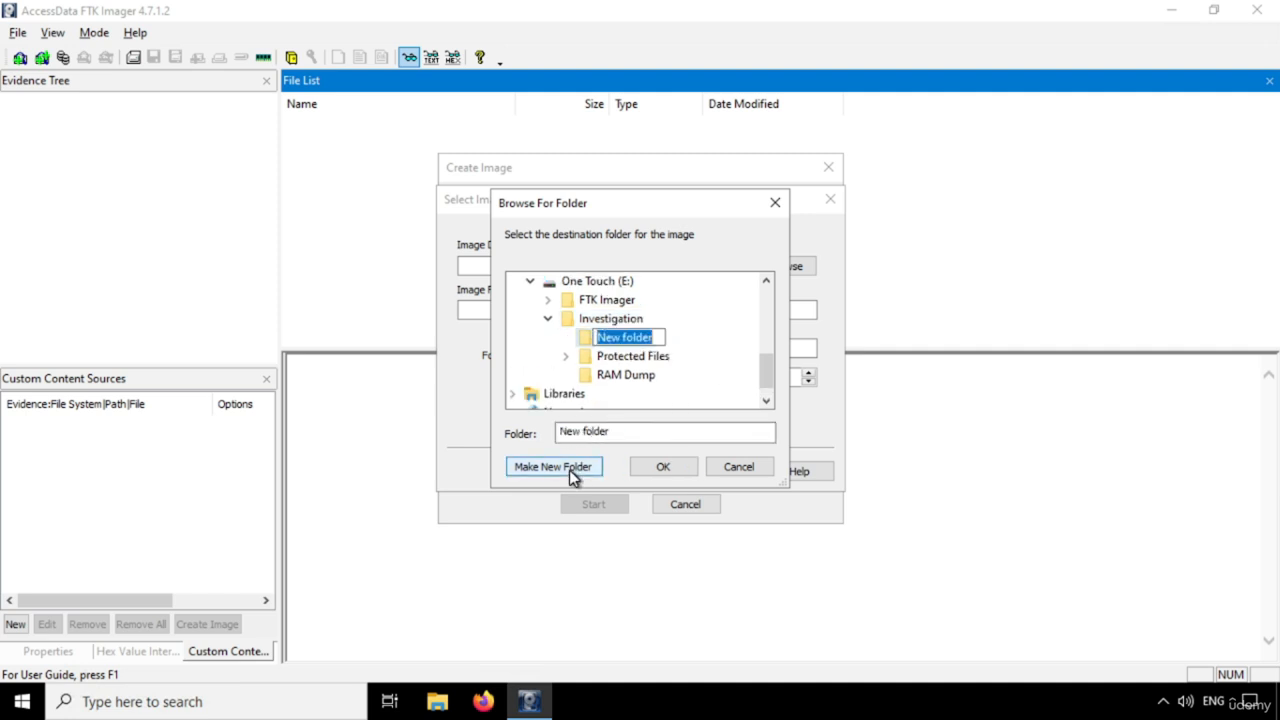
text(Imag)
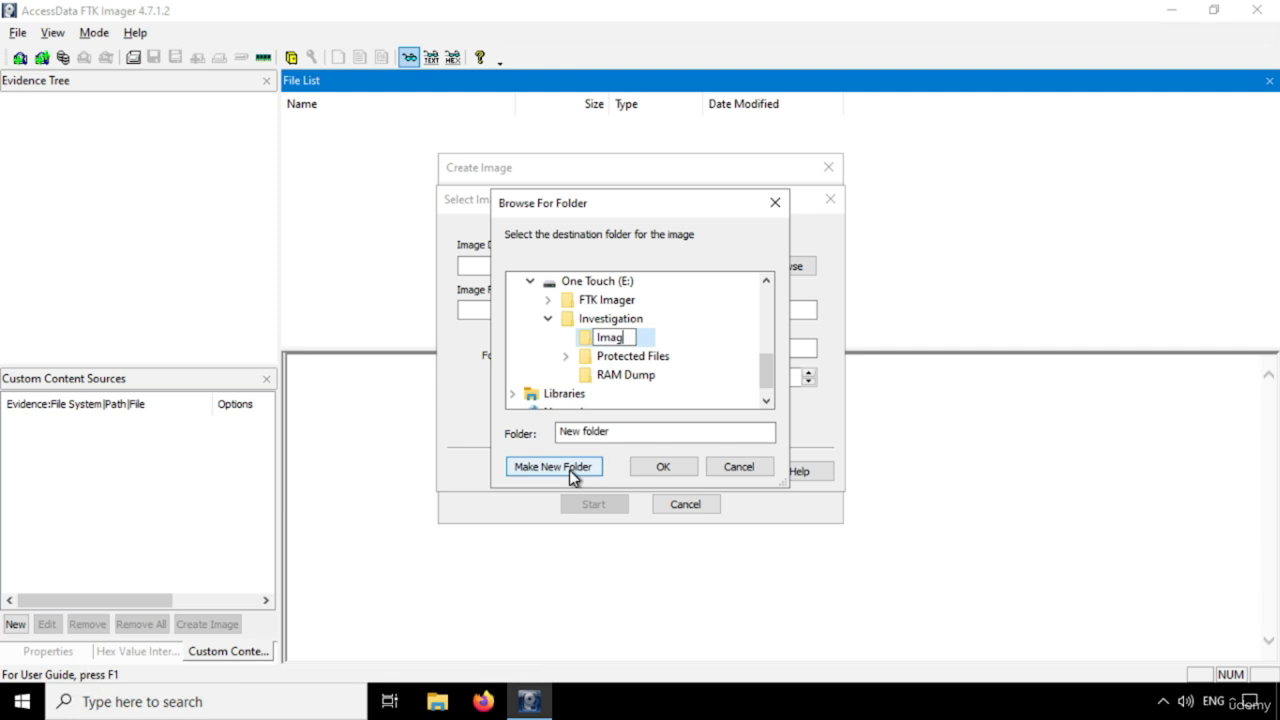
text(ing)
key(Return)
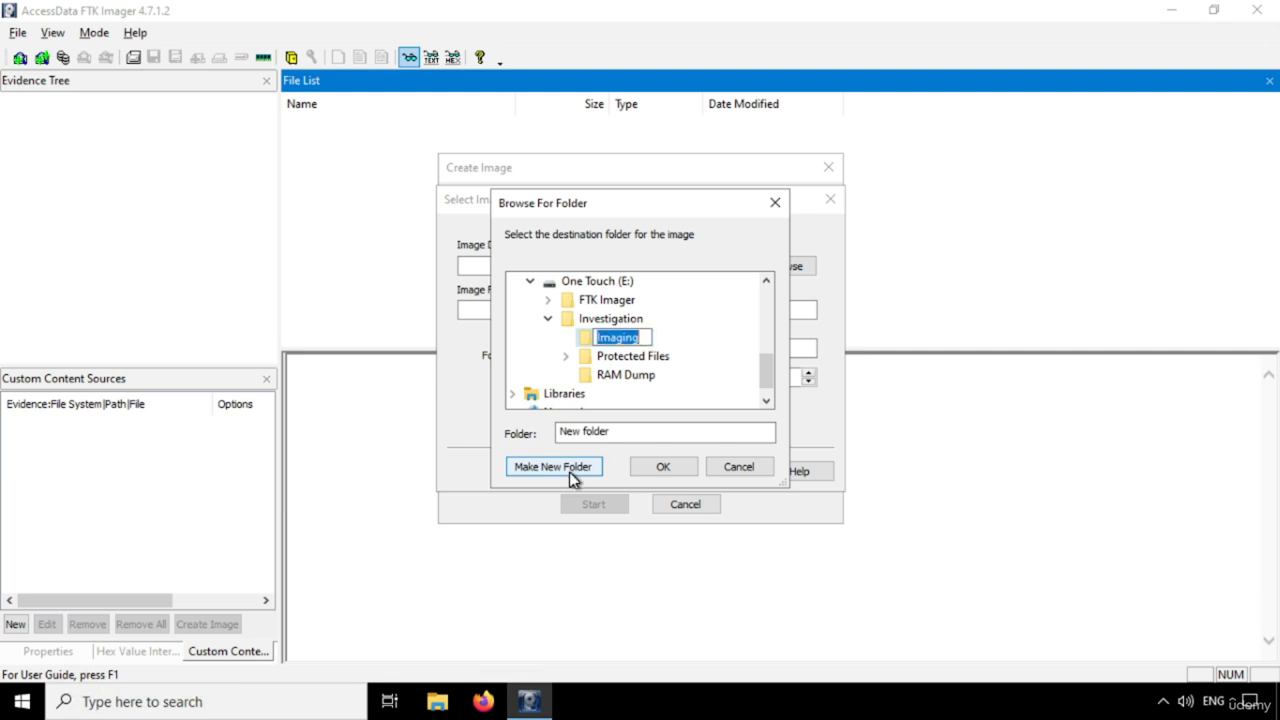
key(Home)
text(Susc)
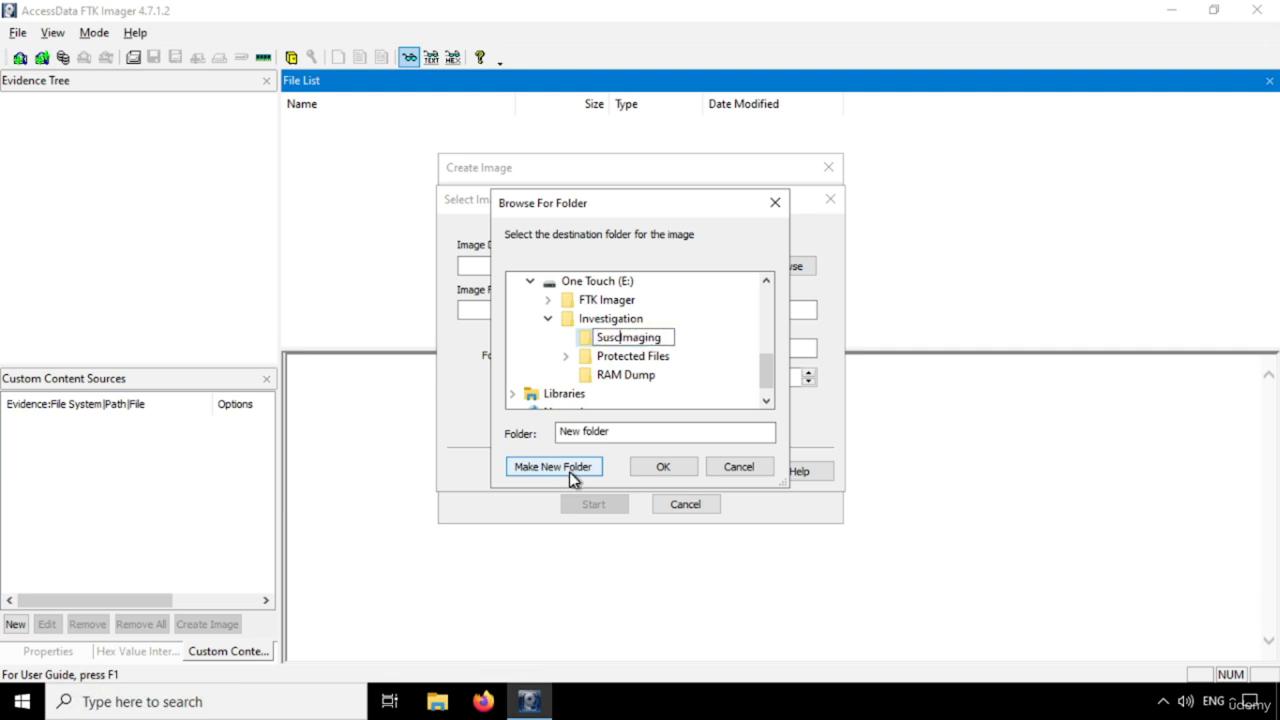
key(BackSpace)
text(pect Machine)
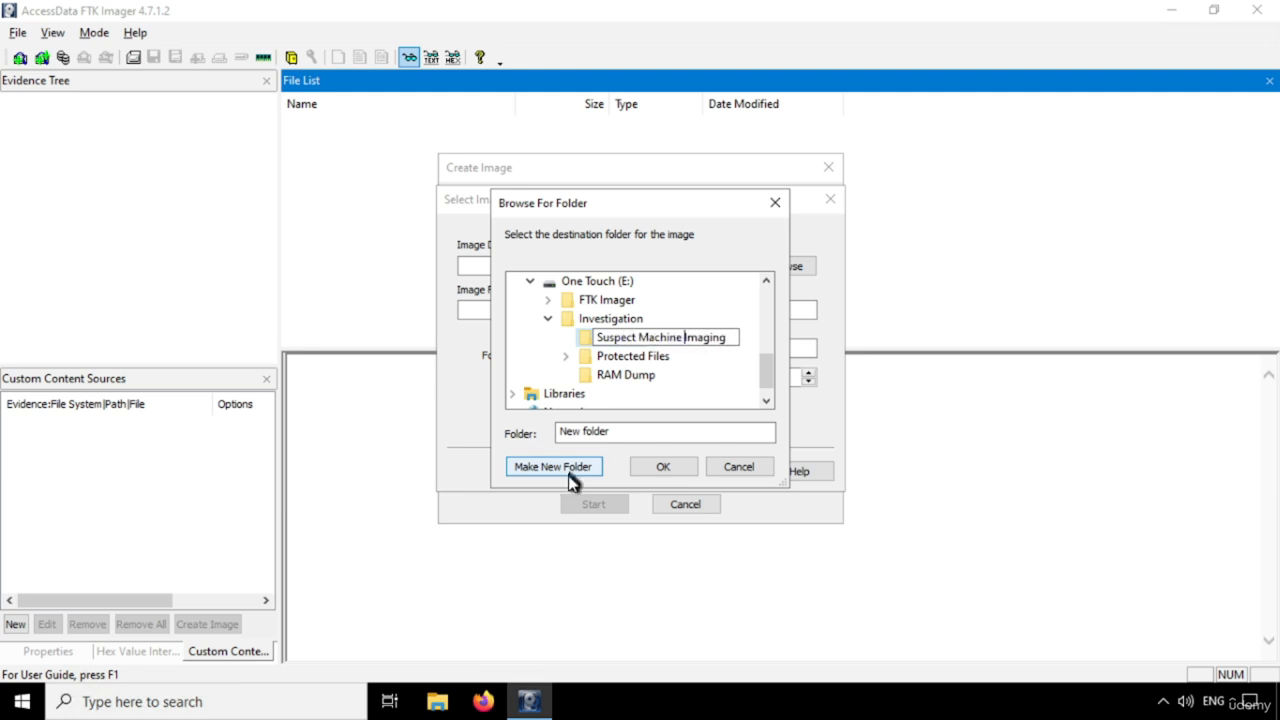
key(BackSpace)
key(Left)
key(Left)
key(Left)
key(Left)
key(Left)
key(Left)
key(Left)
key(Left)
key(Delete)
key(Return)
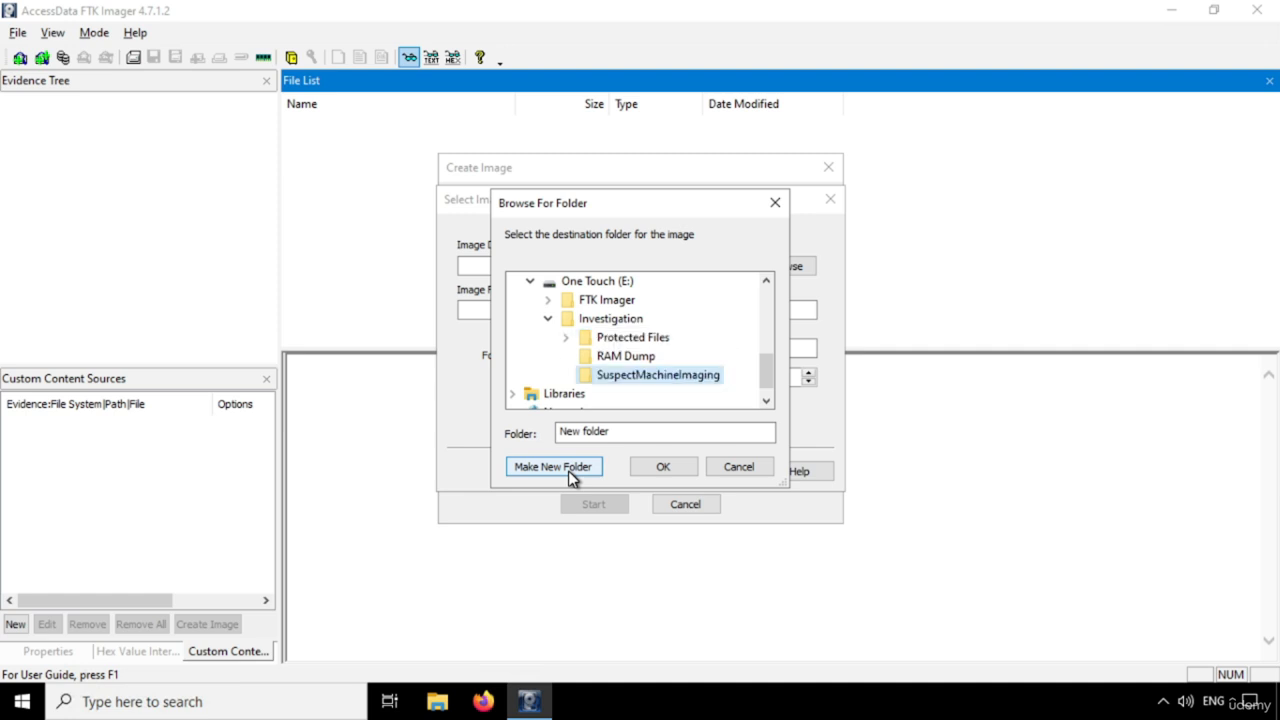
click(661, 474)
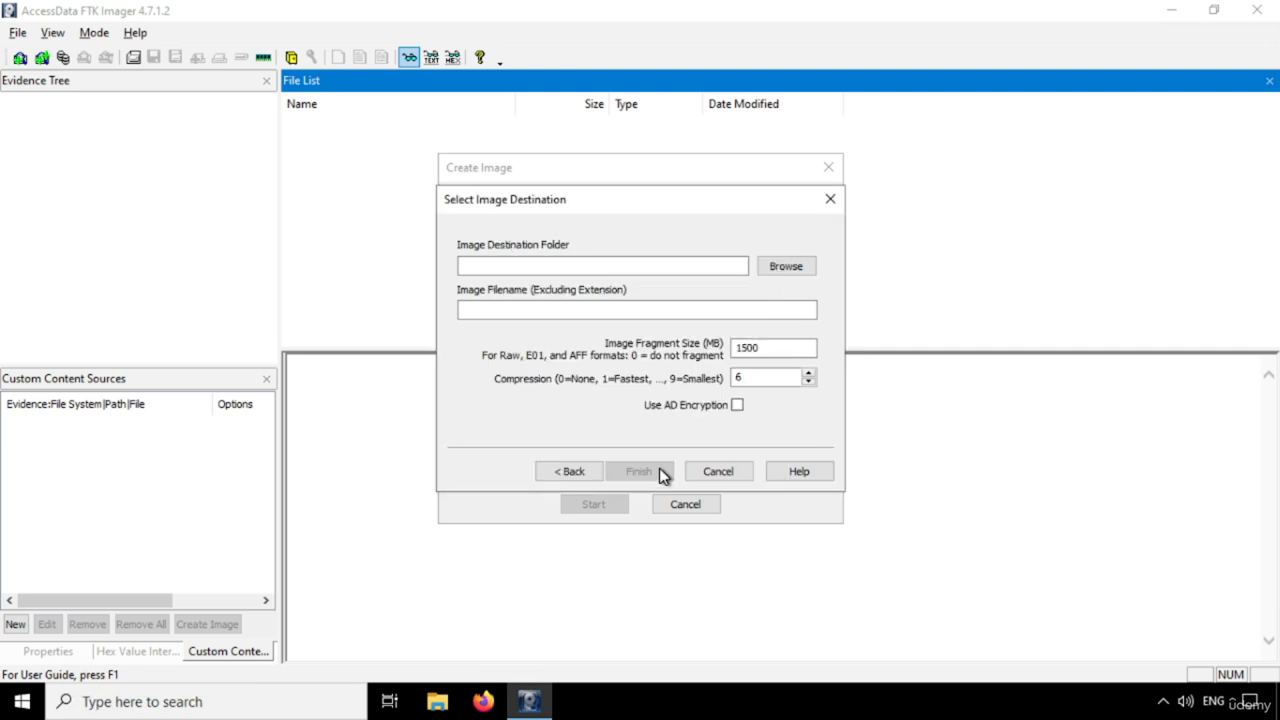
Set the image filename to Suspect Machine and finish the destination setup
click(615, 312)
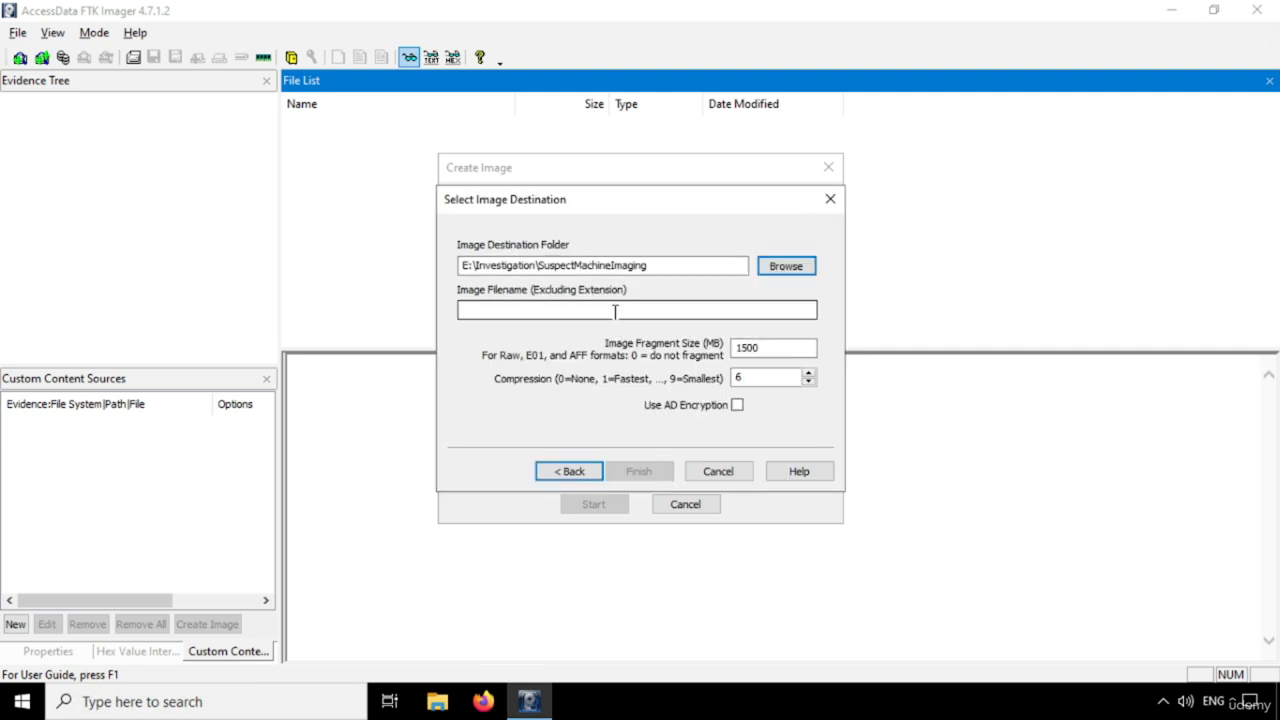
click(615, 312)
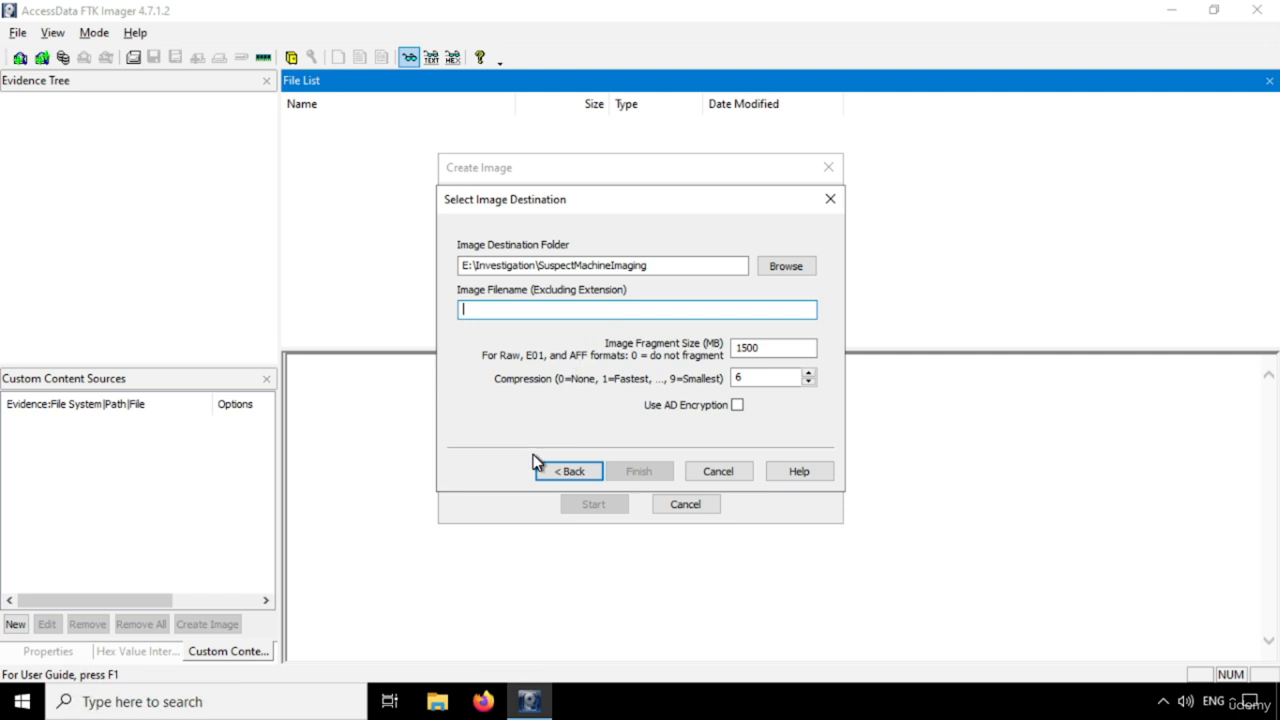
text(Suspect )
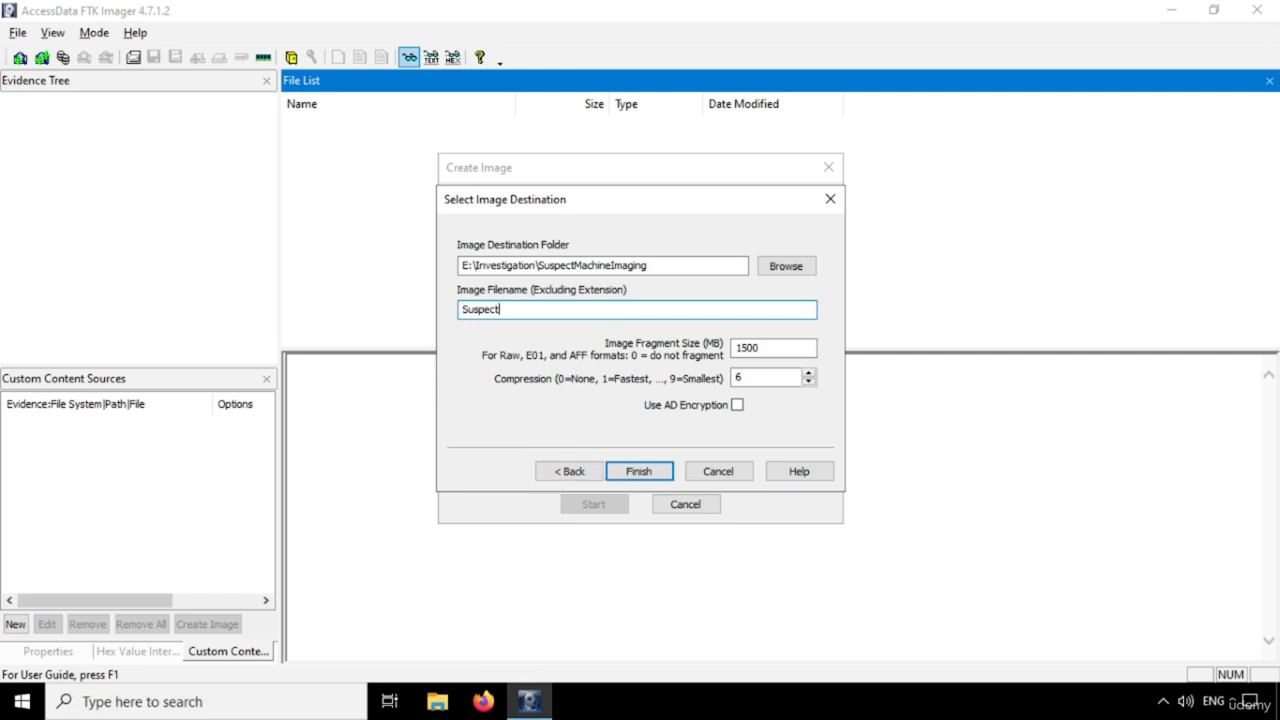
text(Machine)
key(shift+Tab)
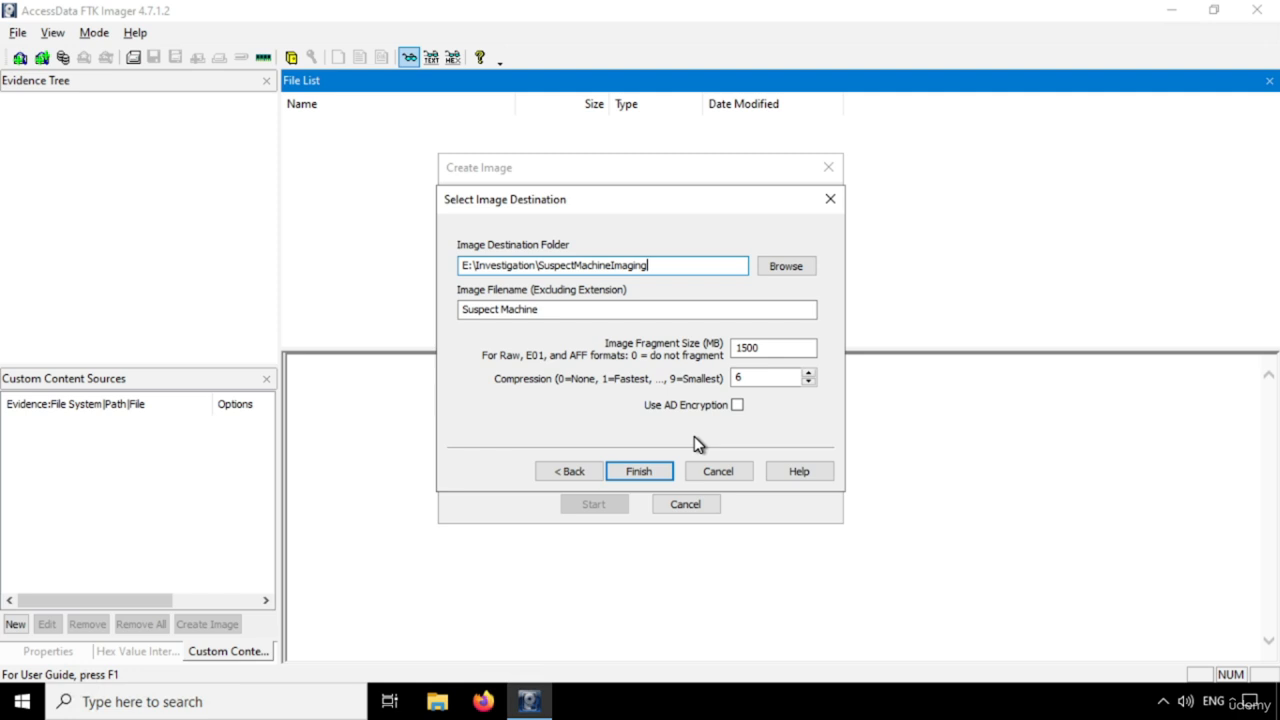
click(655, 474)
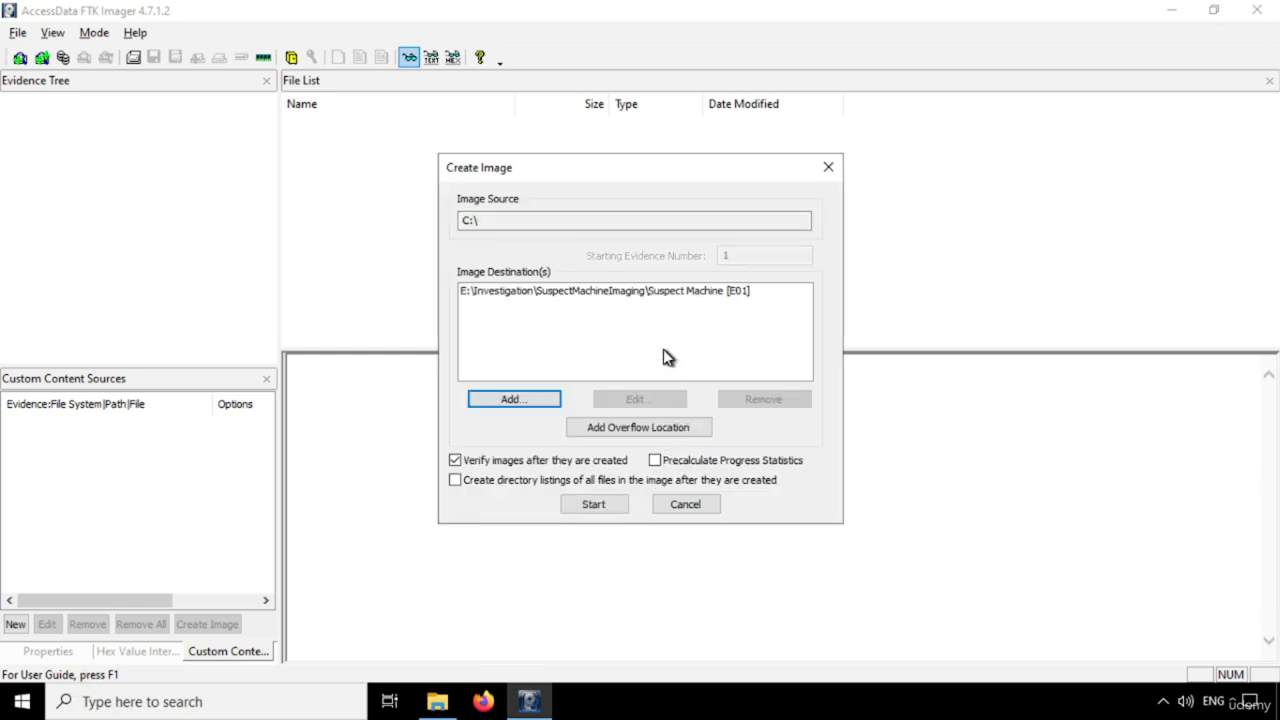
Enable Precalculate Progress Statistics and directory listings of all files, then start creating the image
click(663, 462)
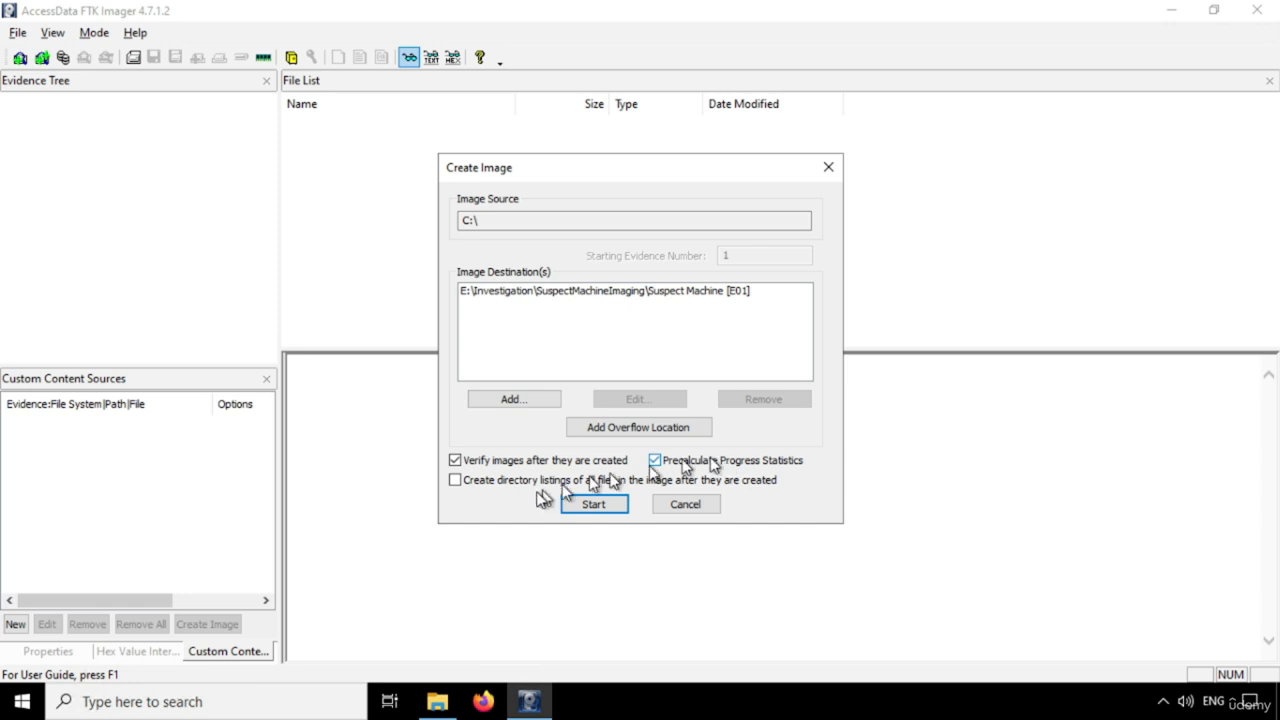
click(456, 480)
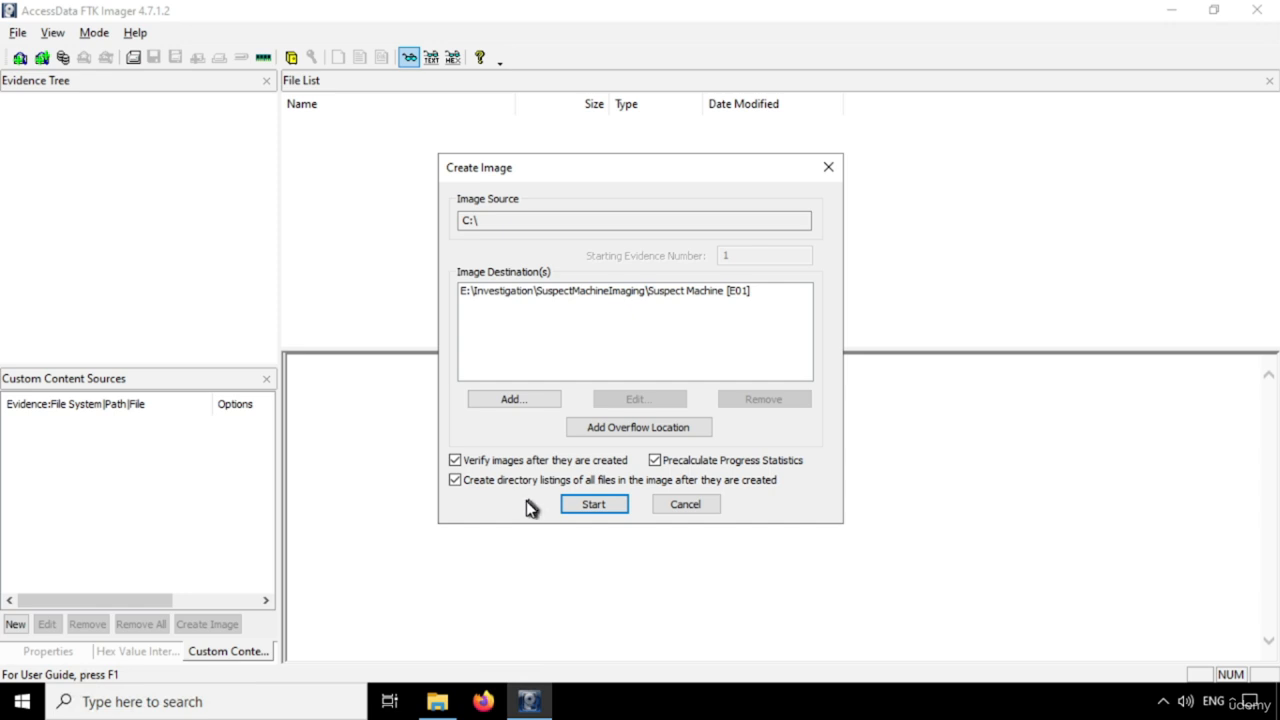
click(593, 506)
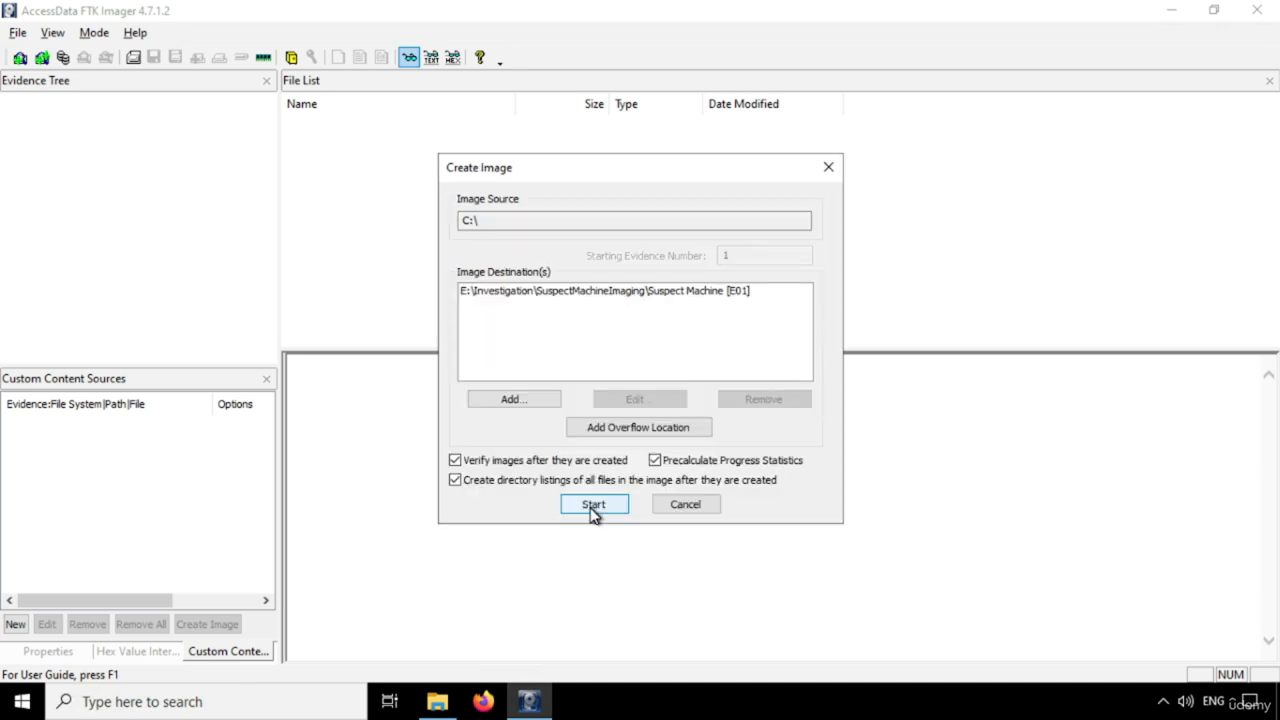
click(594, 505)
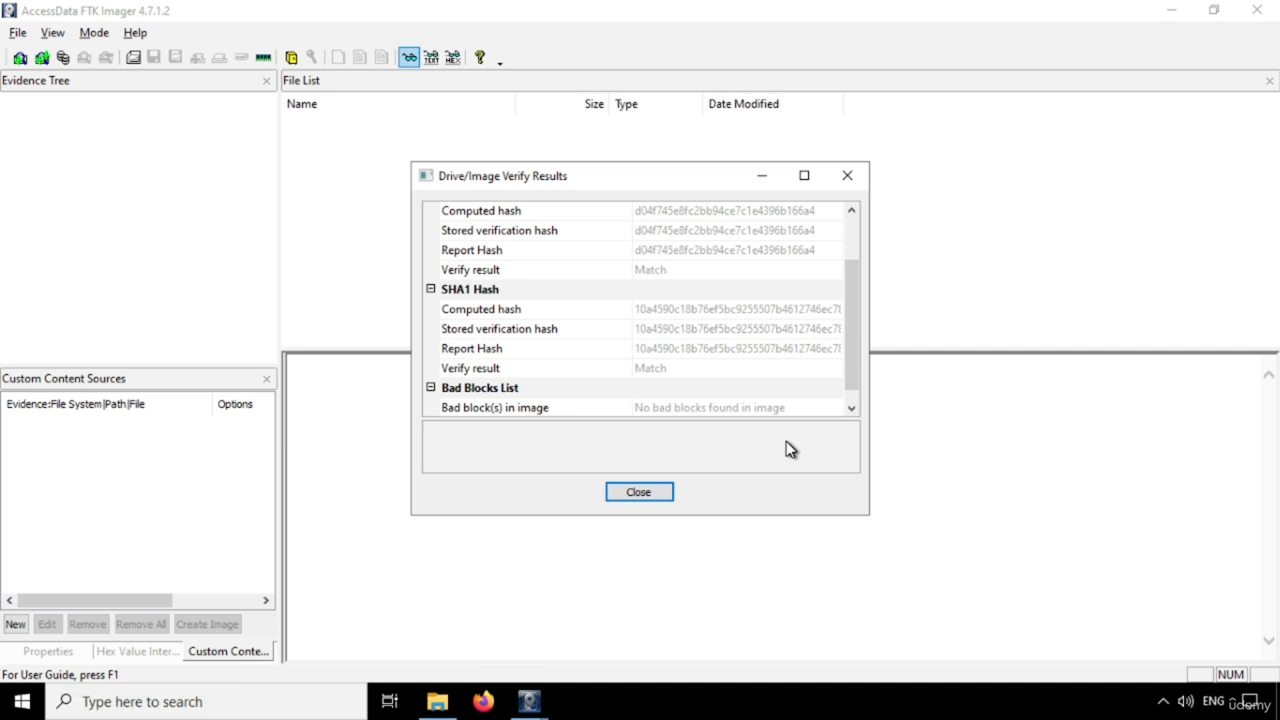
Open the Snipping Tool and capture a snip of the Drive/Image Verify Results window
click(279, 705)
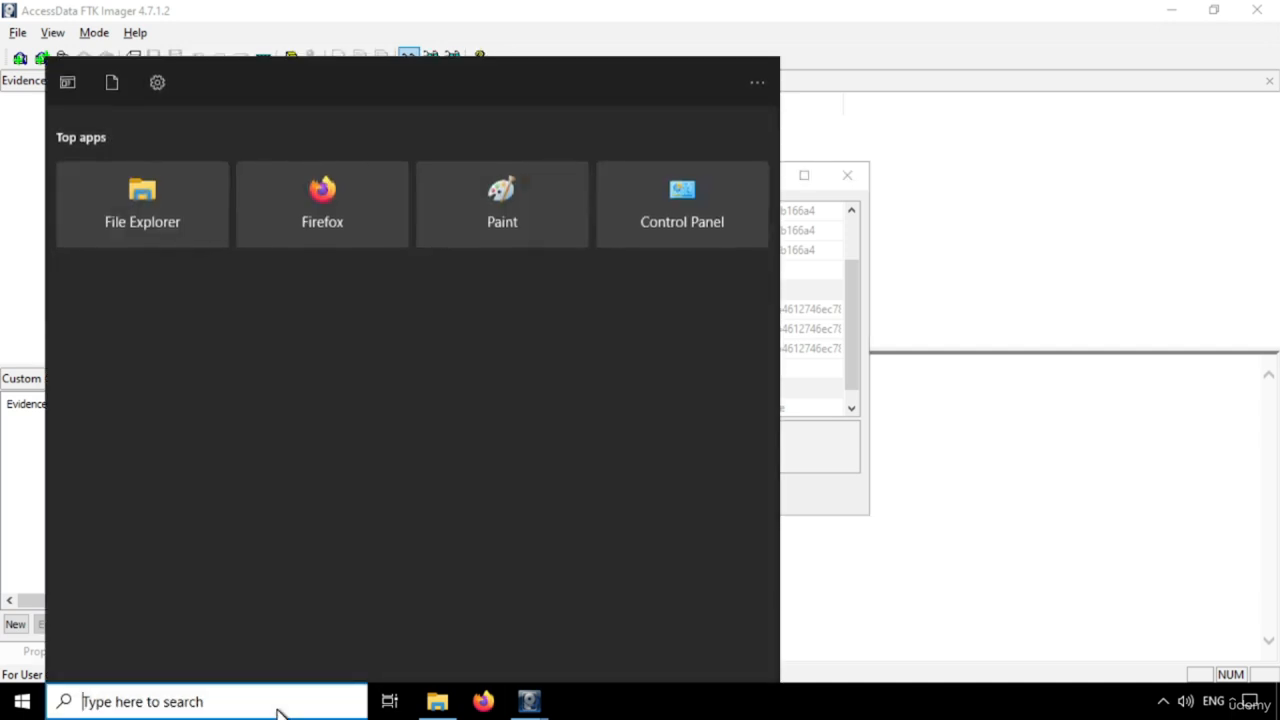
text(snipp)
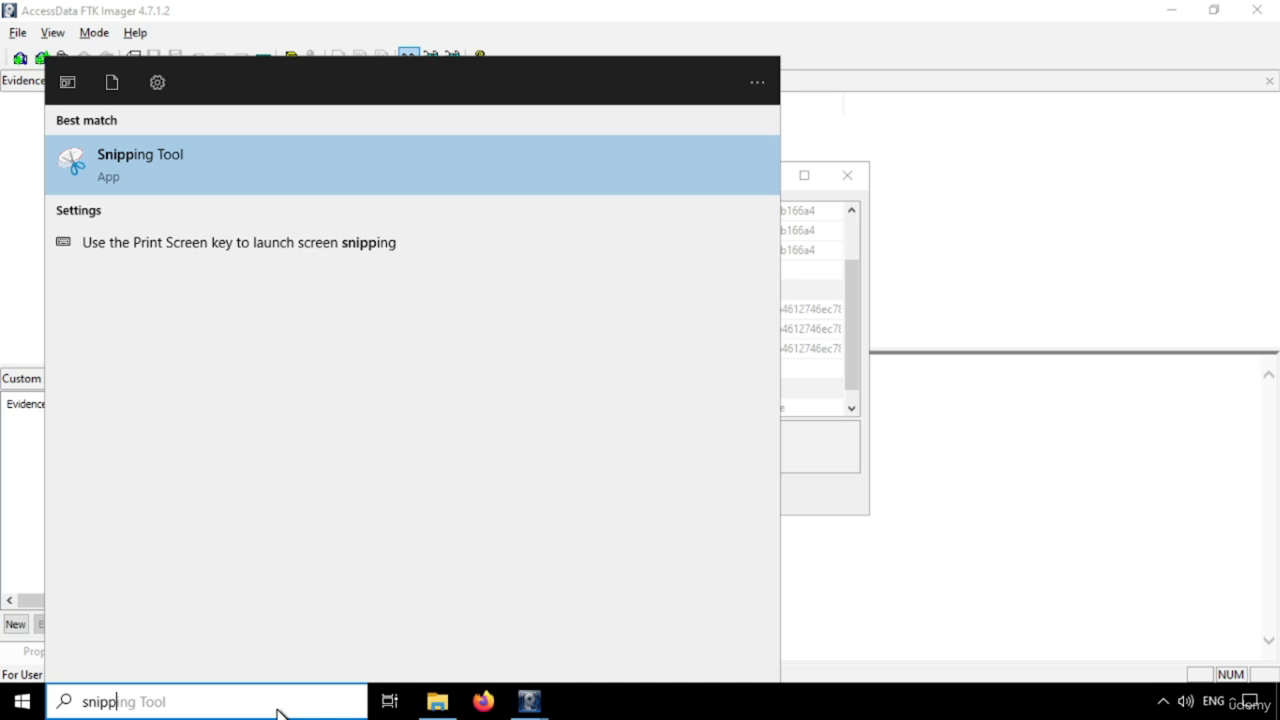
key(Escape)
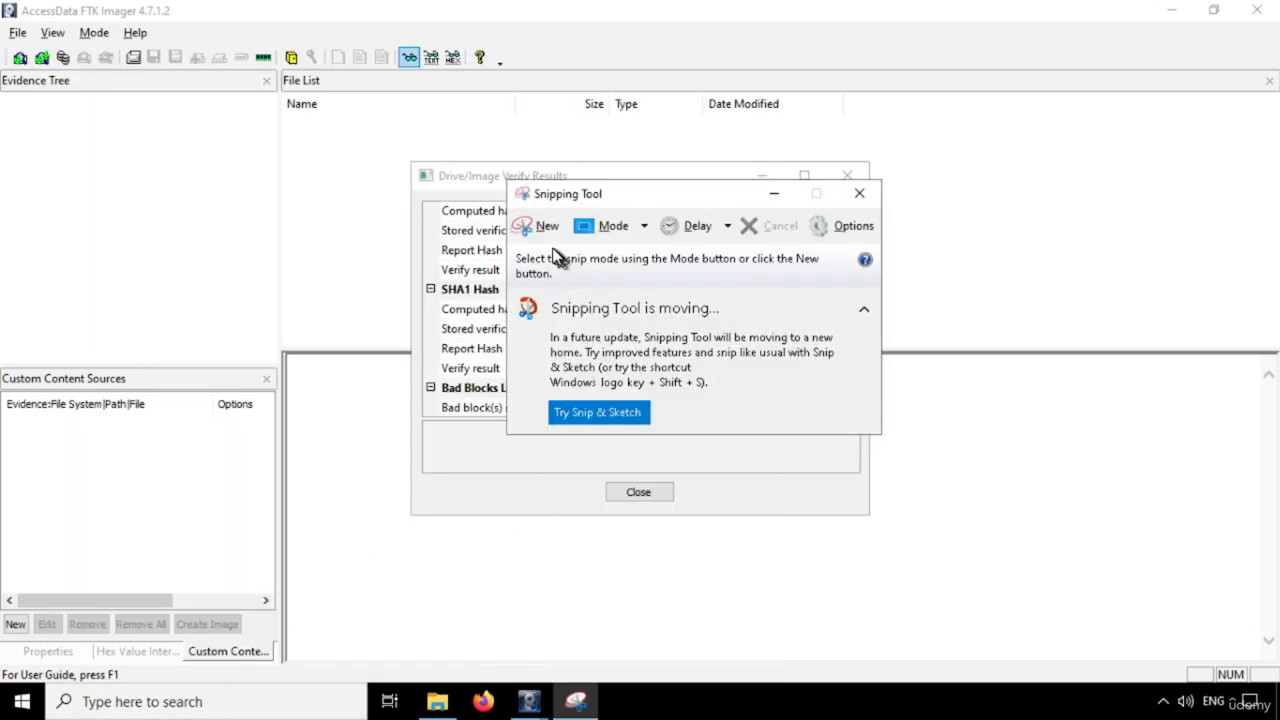
click(550, 236)
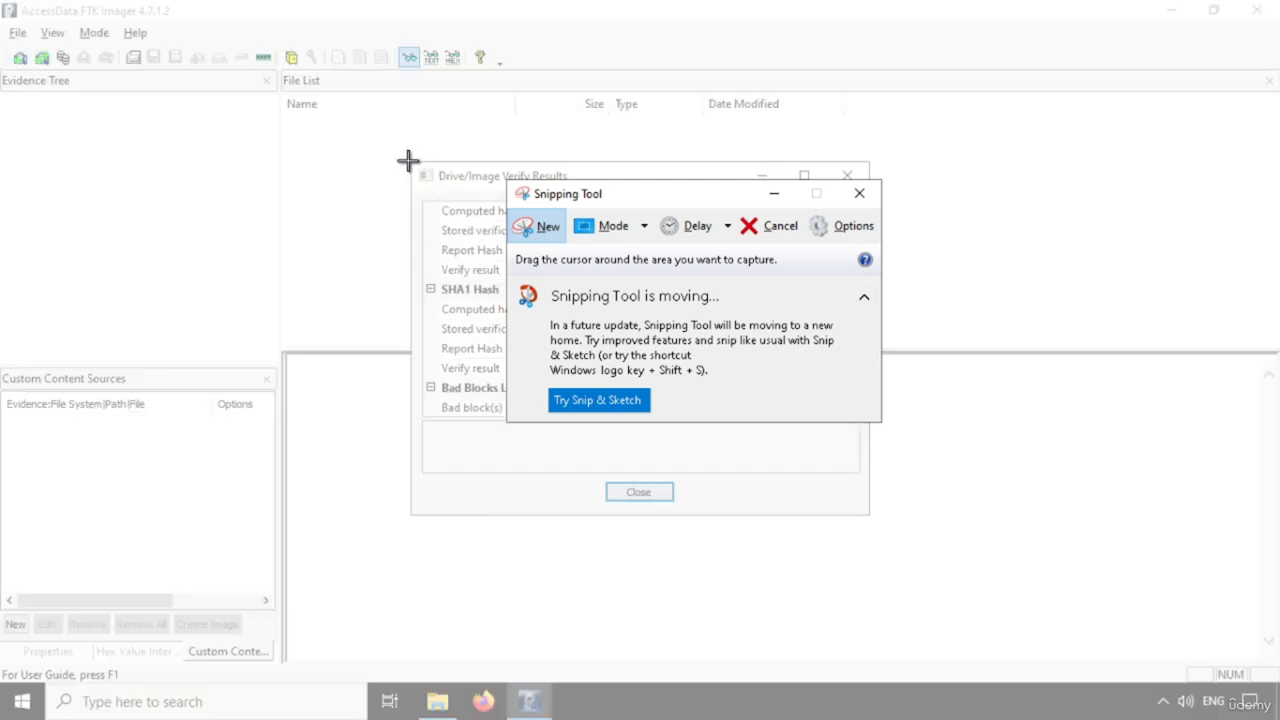
drag(408, 160, 869, 515)
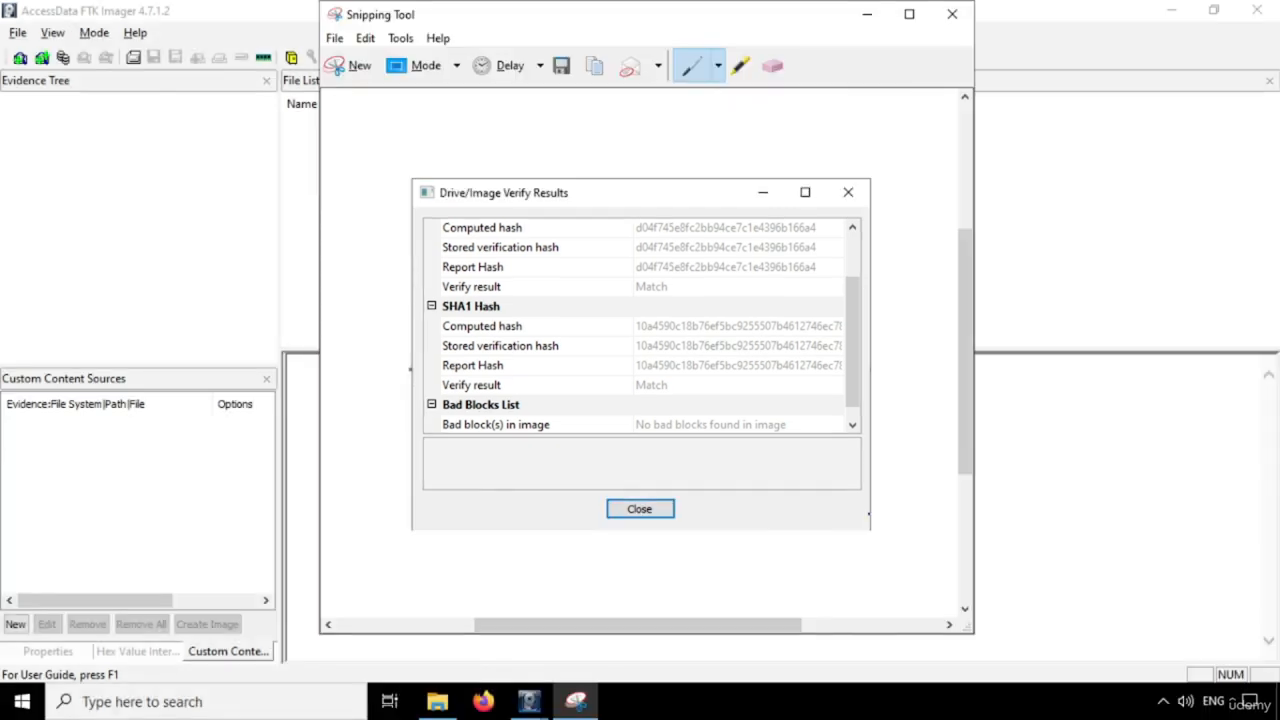
Start saving the snip and browse to the Investigation folder on the One Touch (E:) drive
key(ctrl+s)
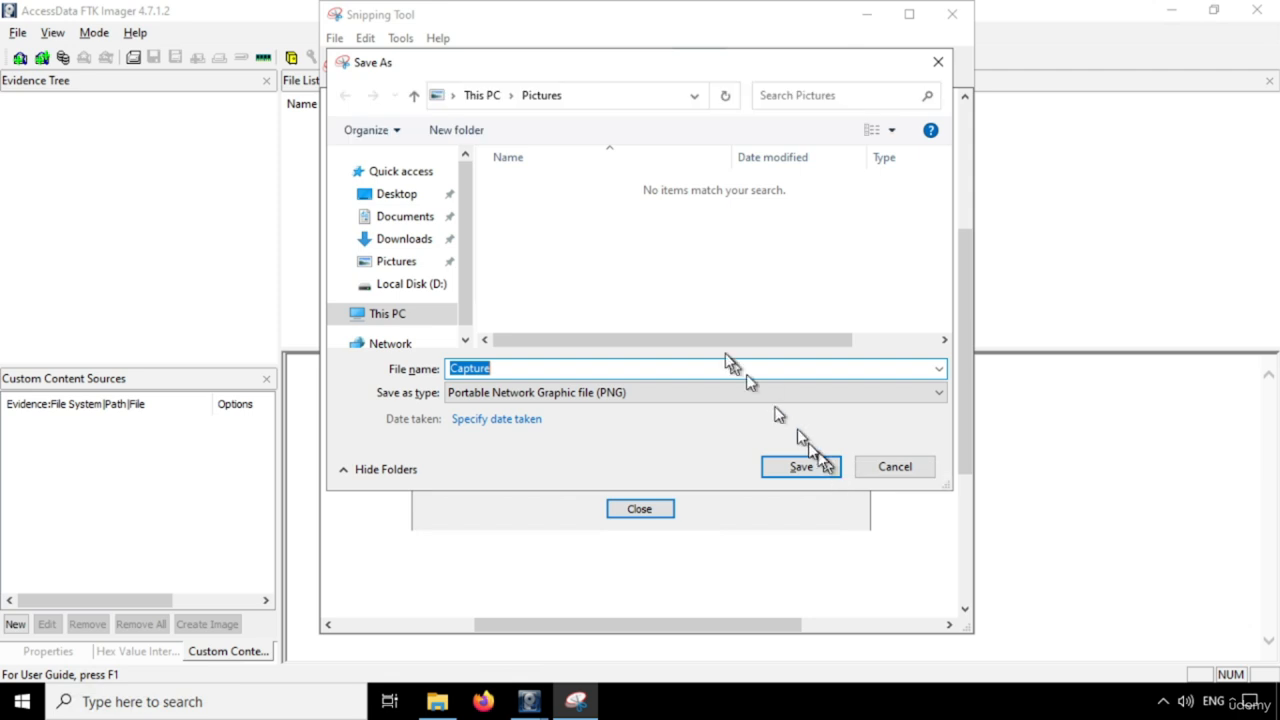
click(411, 285)
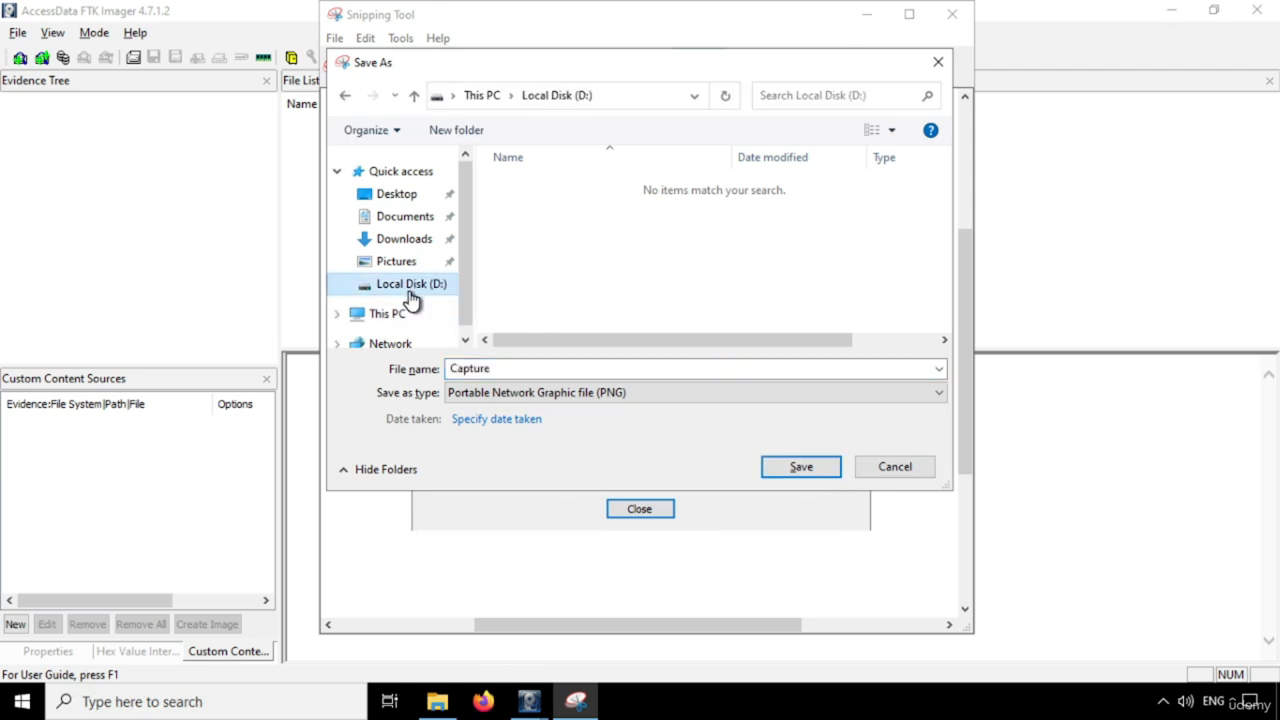
scroll(405, 300, down, 1)
click(401, 284)
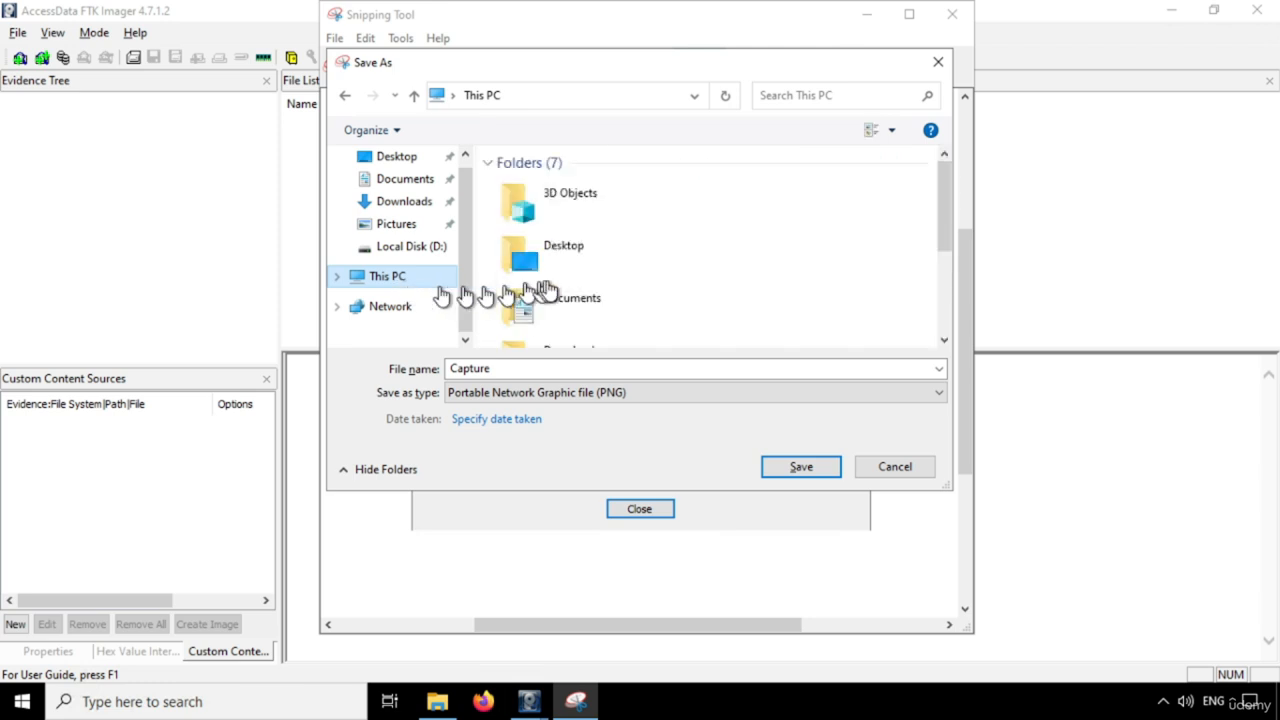
scroll(580, 305, down, 1)
scroll(585, 311, down, 3)
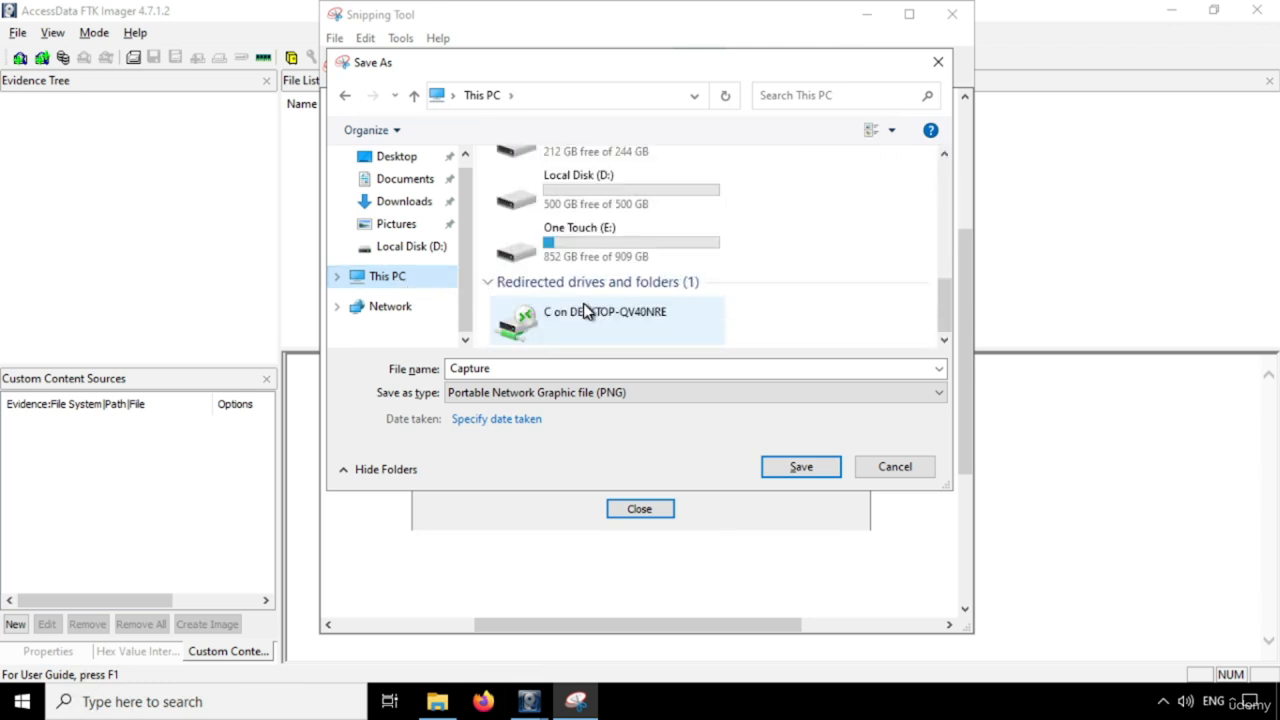
double_click(599, 242)
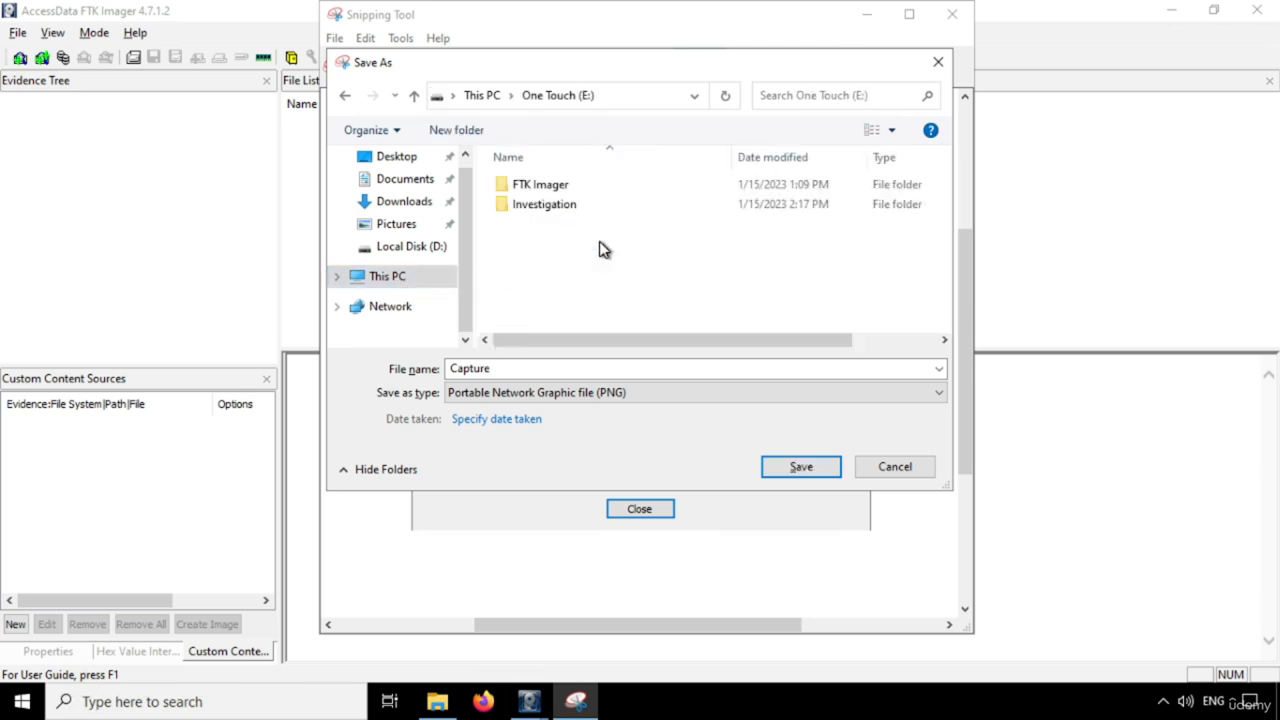
double_click(563, 206)
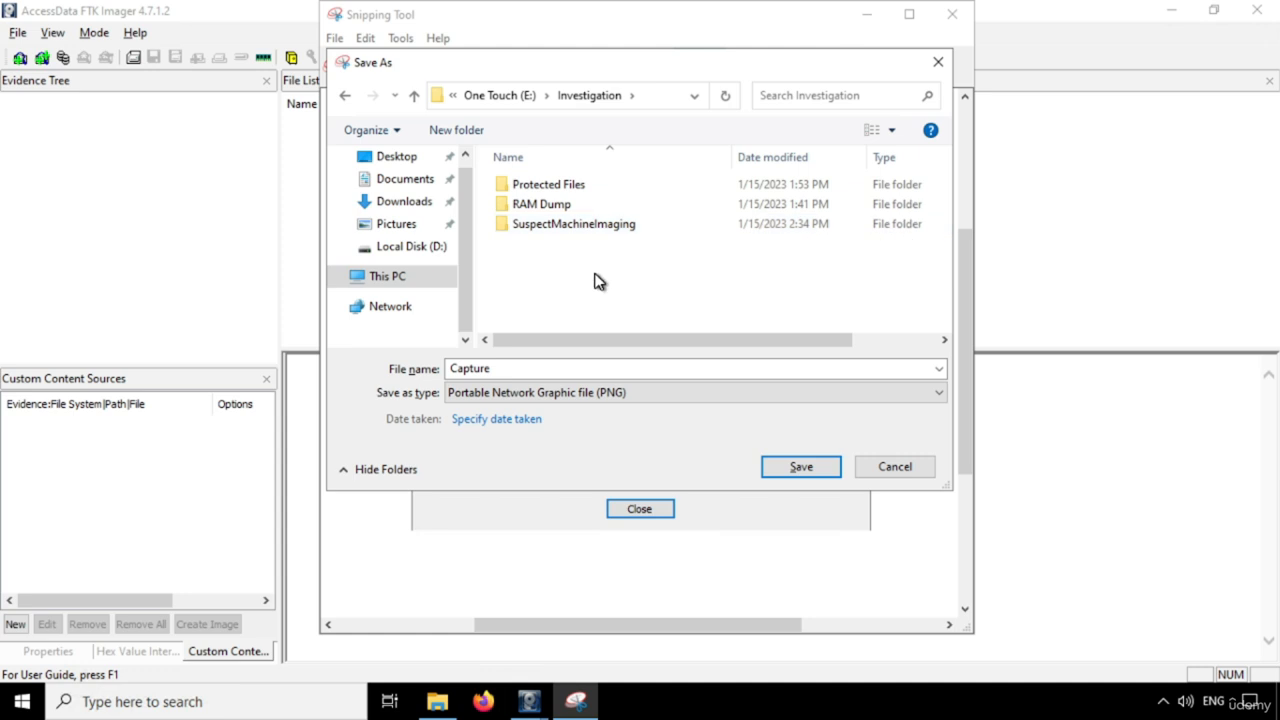
Create a new folder named Snaps inside Investigation and open it as the save location
key(ctrl+shift+n)
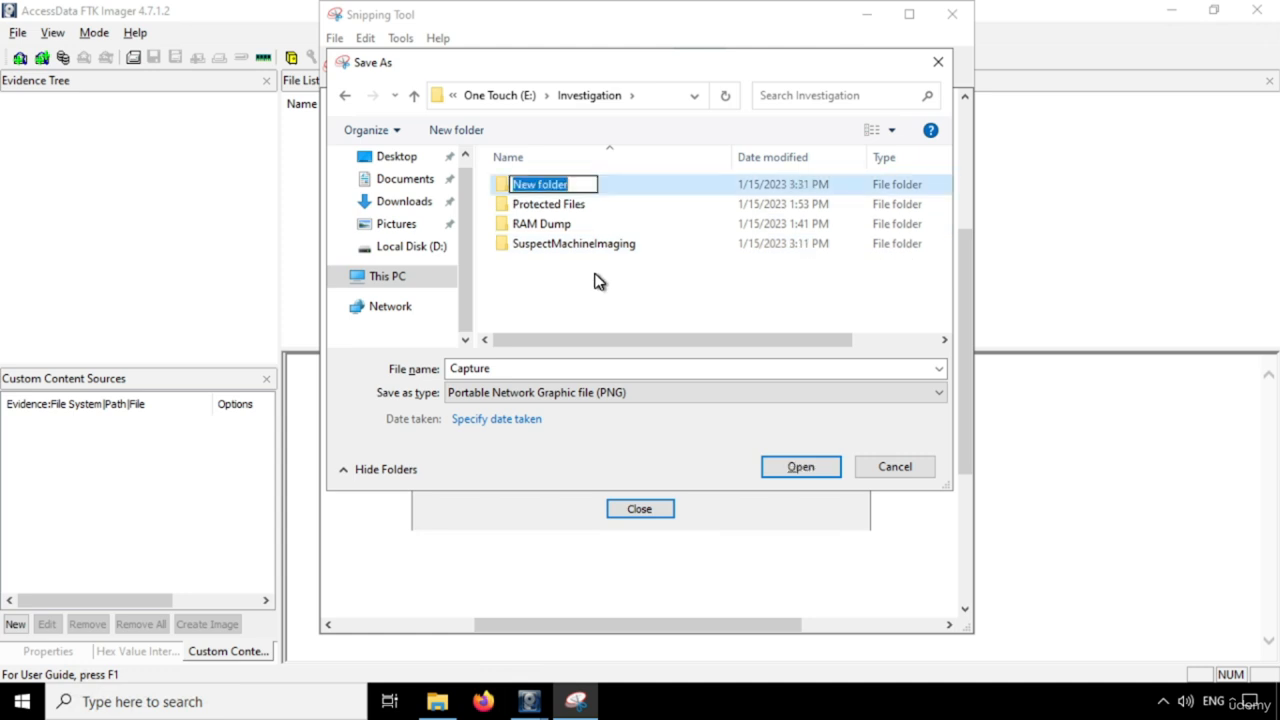
text(Snaps)
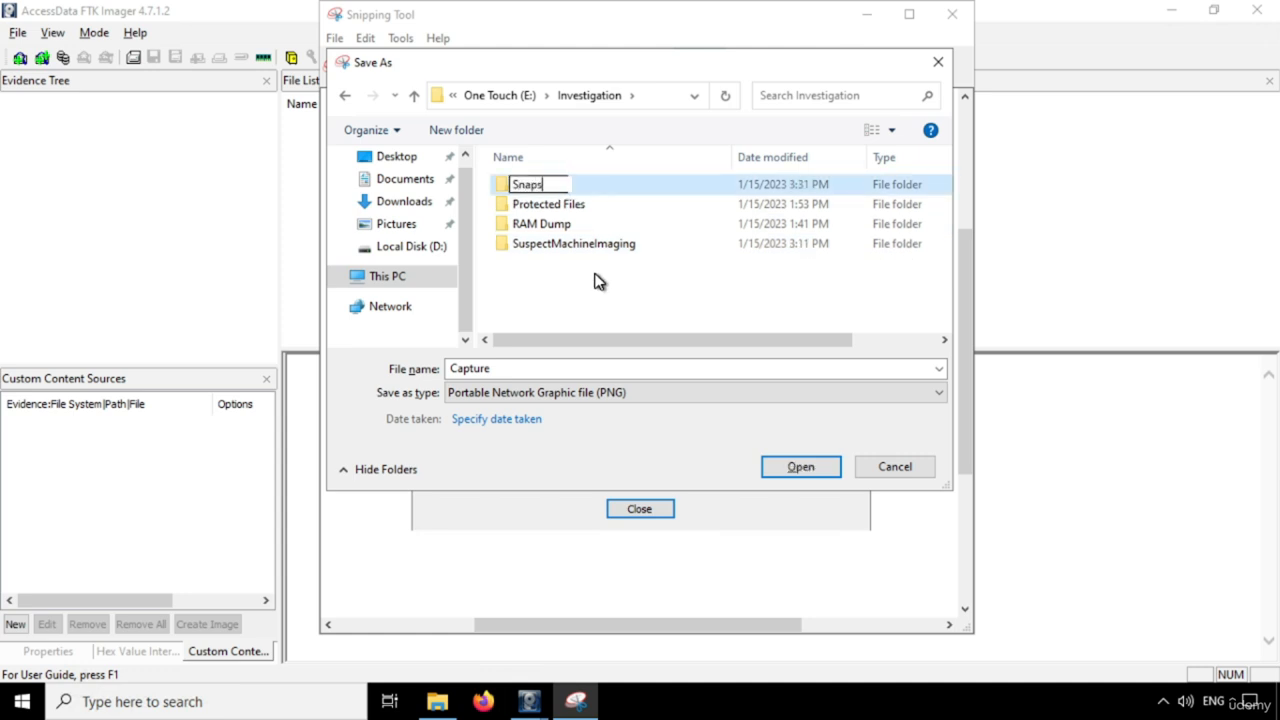
key(ctrl+a)
key(ctrl+c)
key(Return)
key(Return)
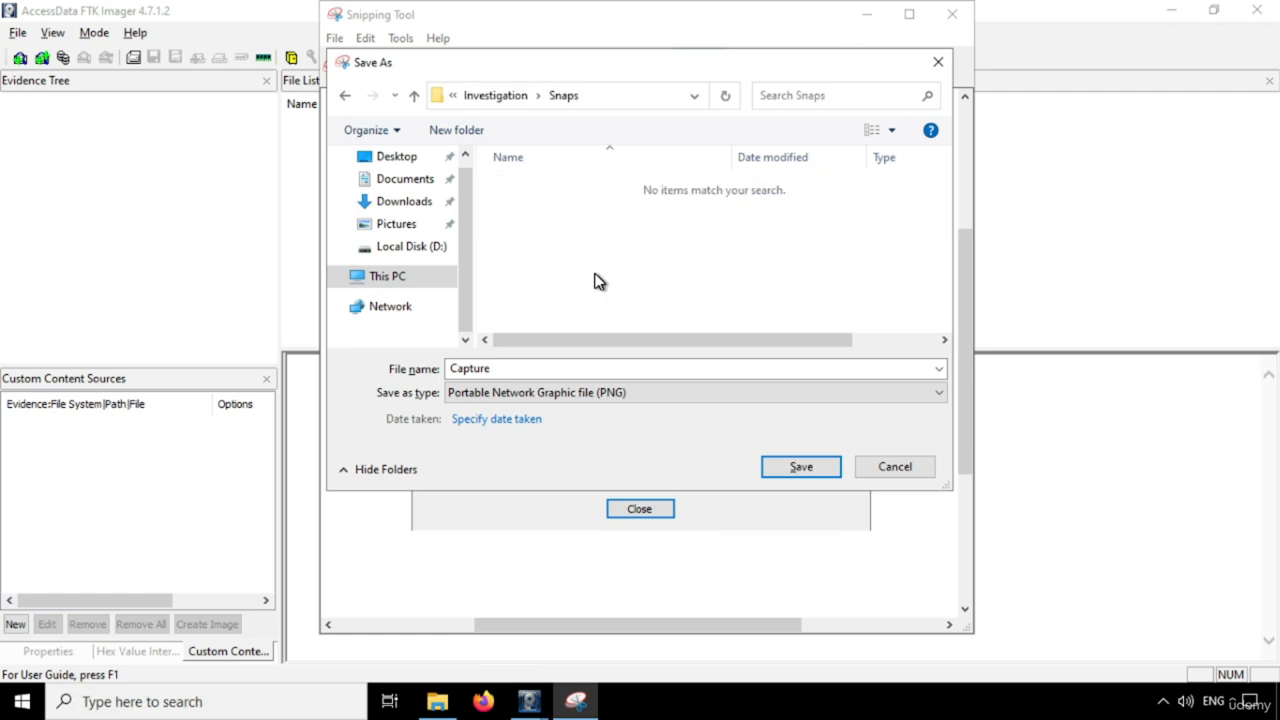
Enter a file name for the snip and save it as a PNG in the Snaps folder
double_click(580, 367)
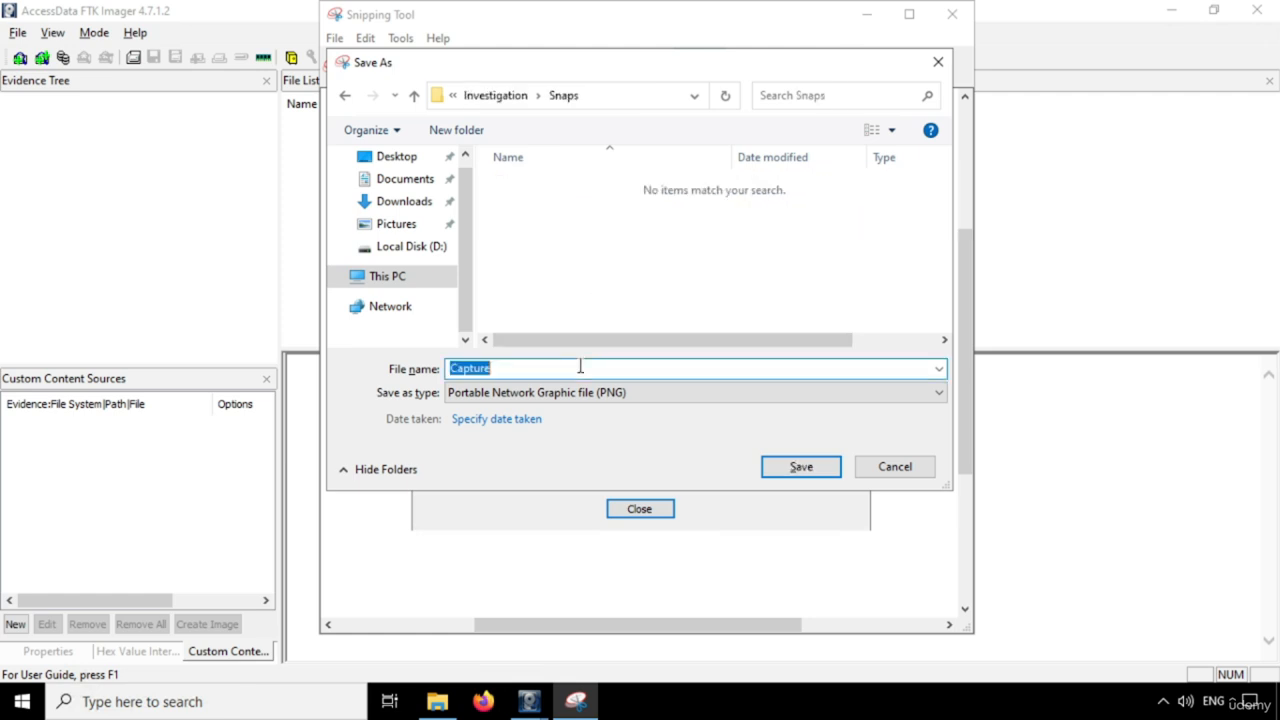
key(ctrl+v)
key(BackSpace)
double_click(580, 367)
click(580, 367)
text(1)
click(806, 472)
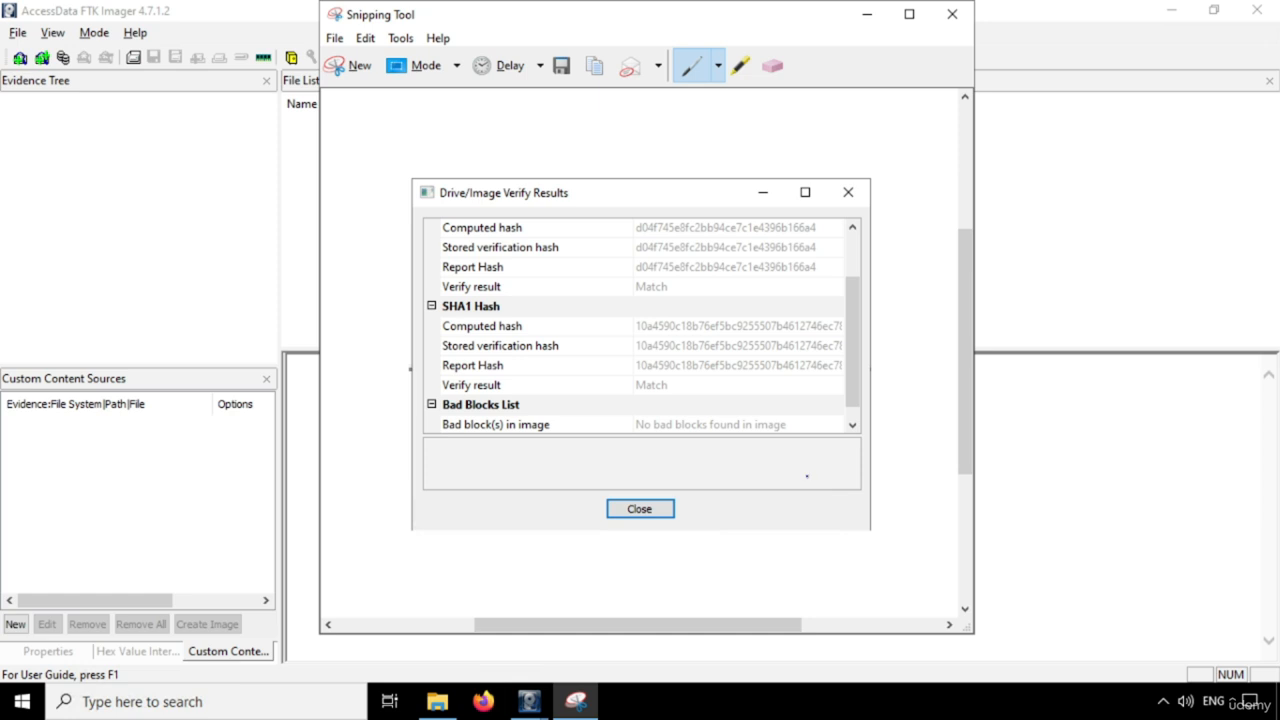
Minimize the Snipping Tool and review the full Drive/Image Verify Results list from image name to bad blocks
click(867, 16)
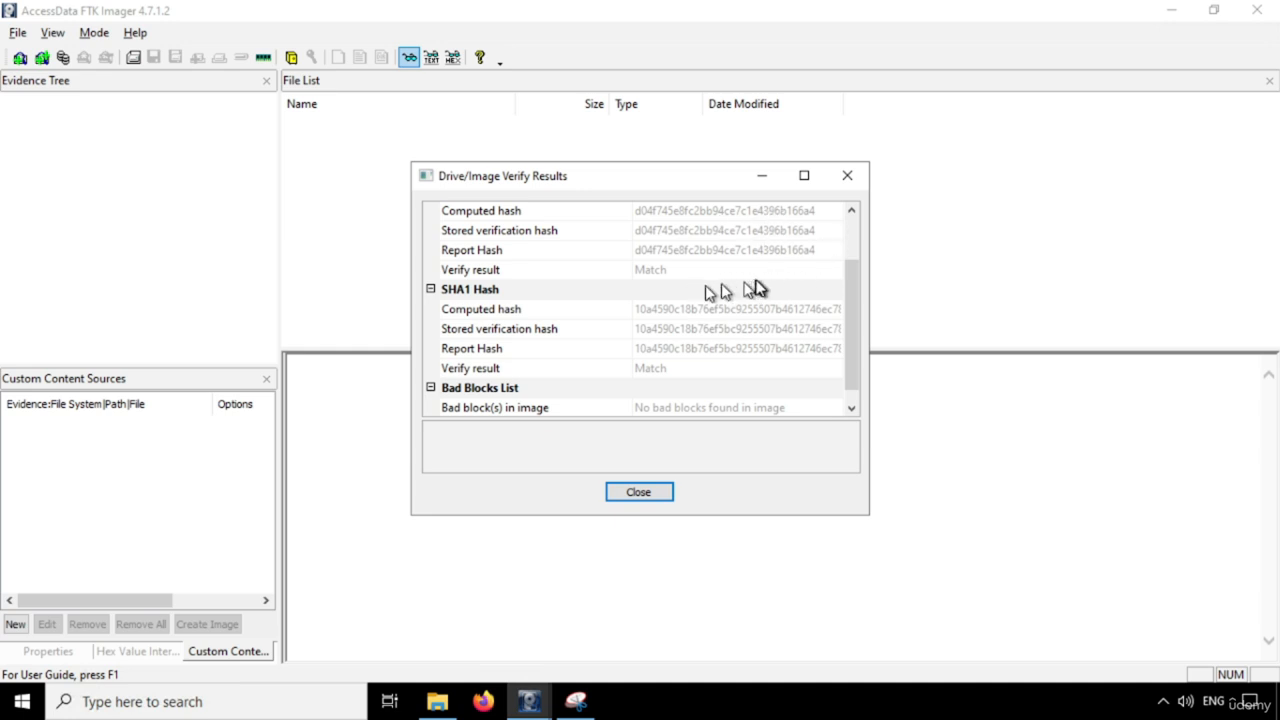
scroll(550, 310, up, 1)
scroll(558, 310, up, 1)
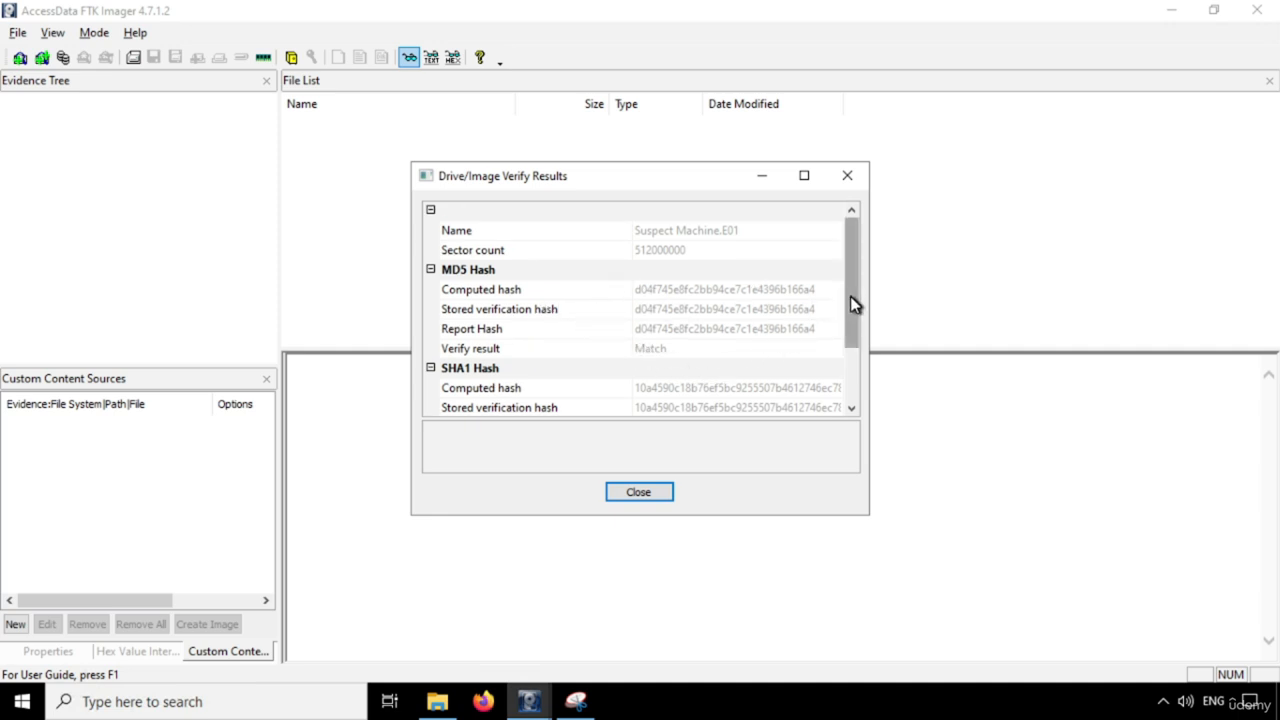
drag(852, 305, 860, 389)
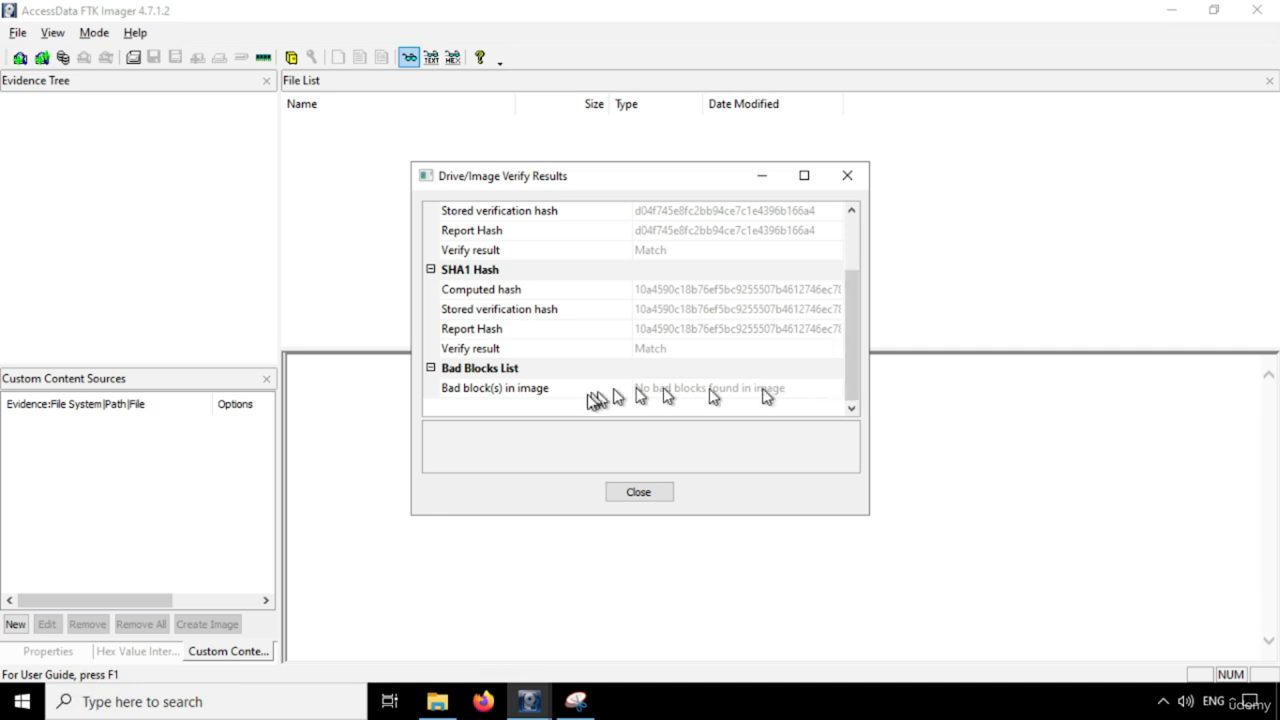